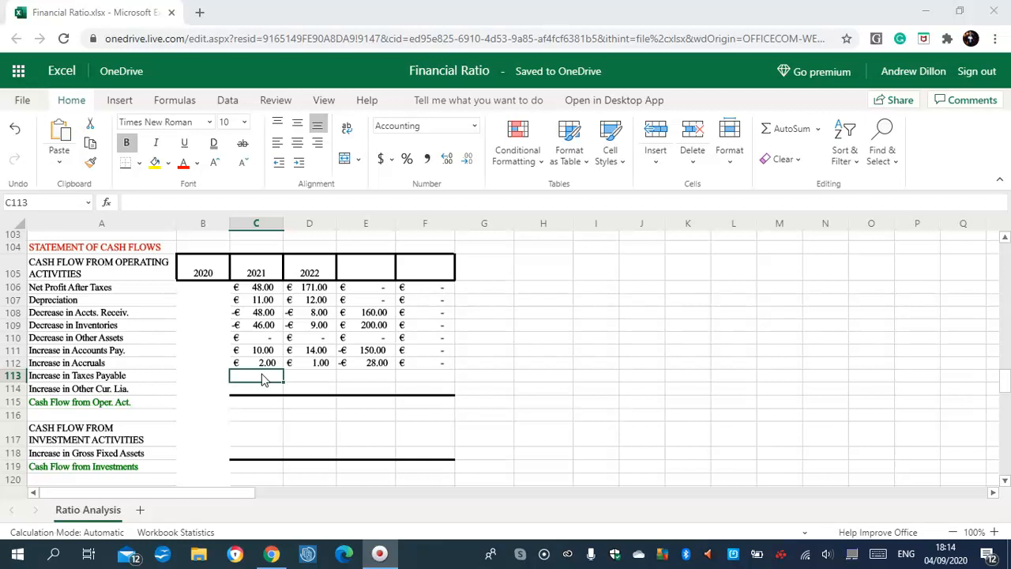
Enter the formula =IF($B$8>1,C54-B54,"") in C113 for the 2021 Increase in Taxes Payable
click(265, 379)
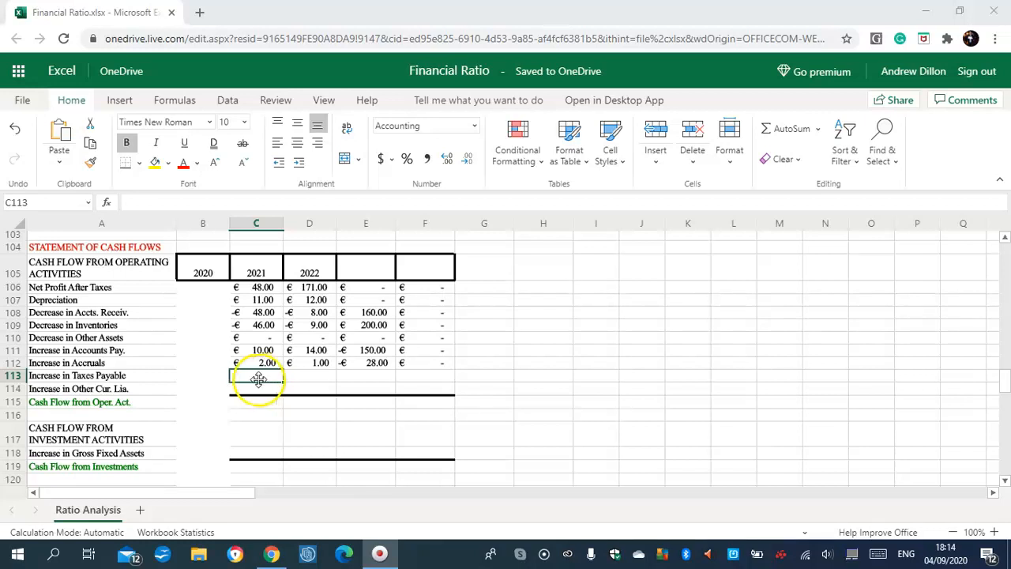
click(264, 385)
click(264, 376)
text(=)
key(Caps_Lock)
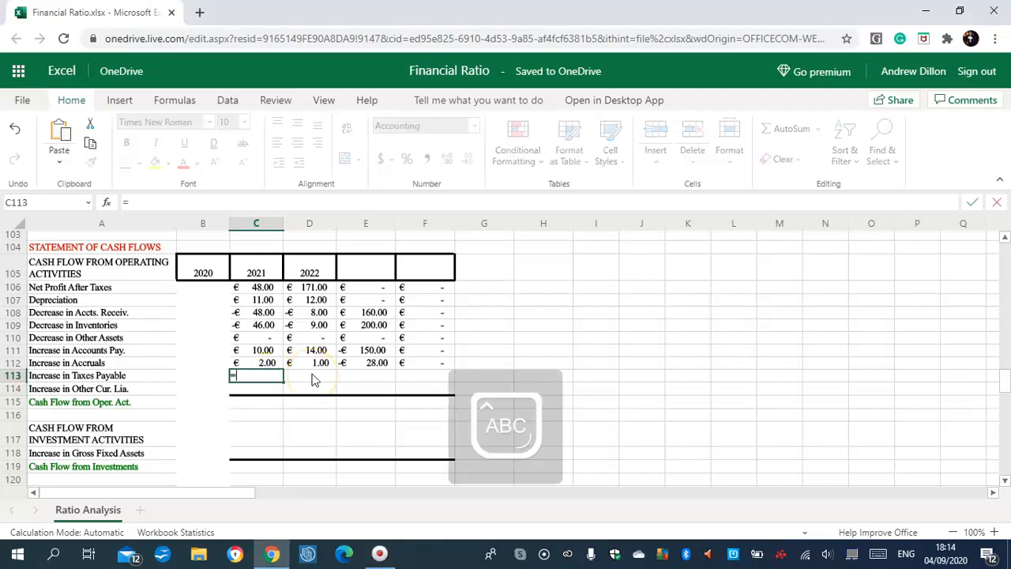
text(IF()
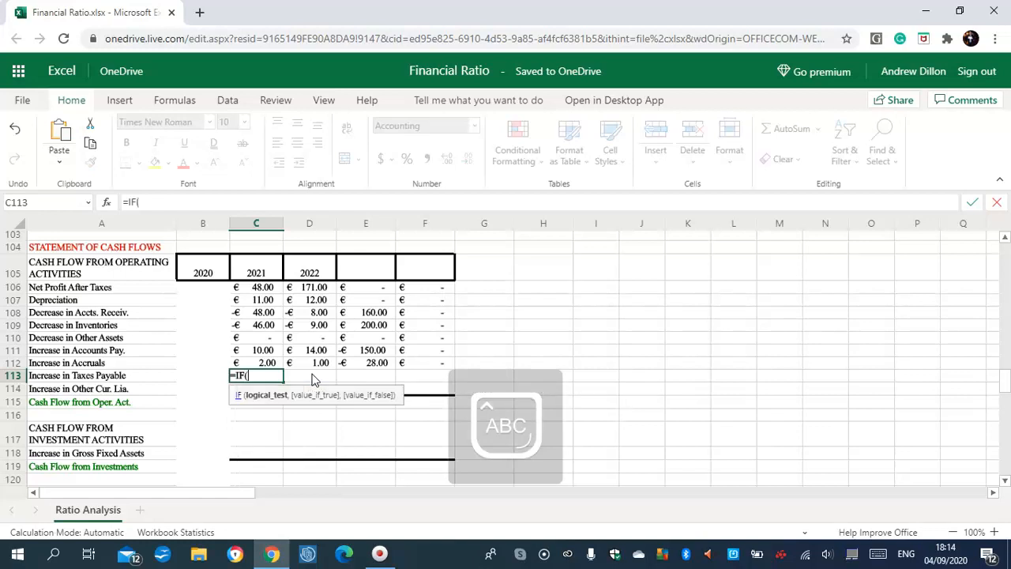
text($B$8)
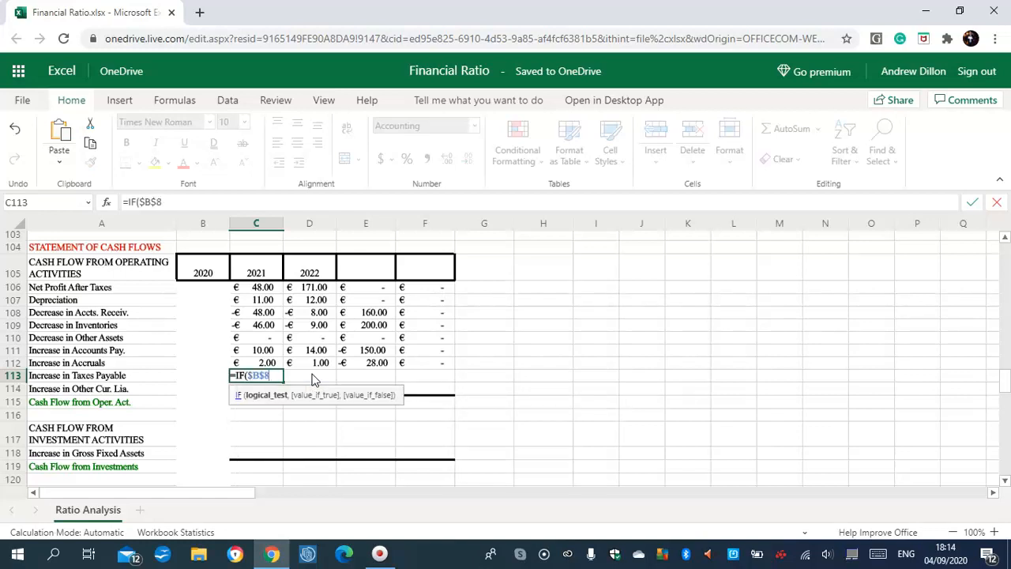
text(>1,C)
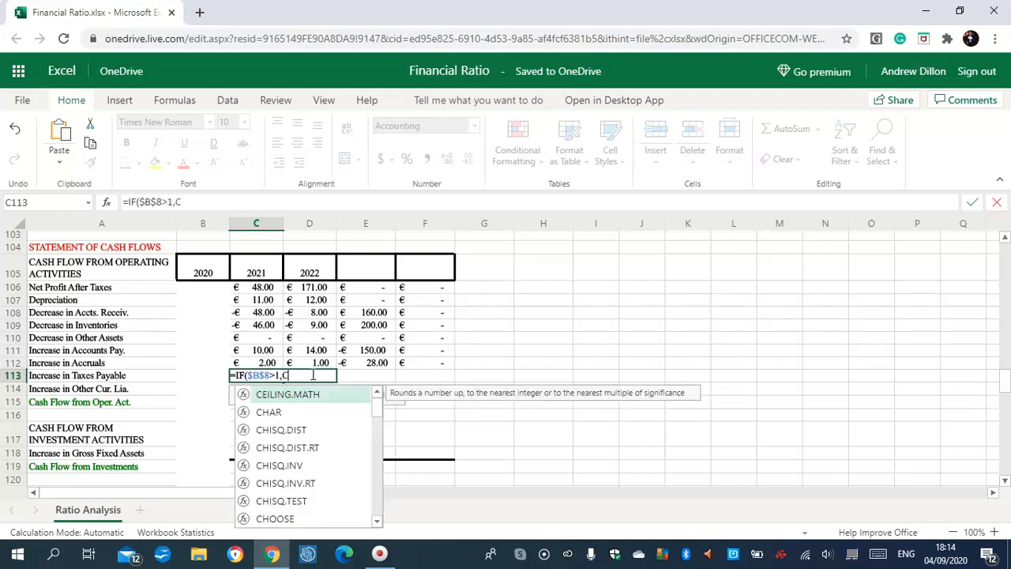
text(54)
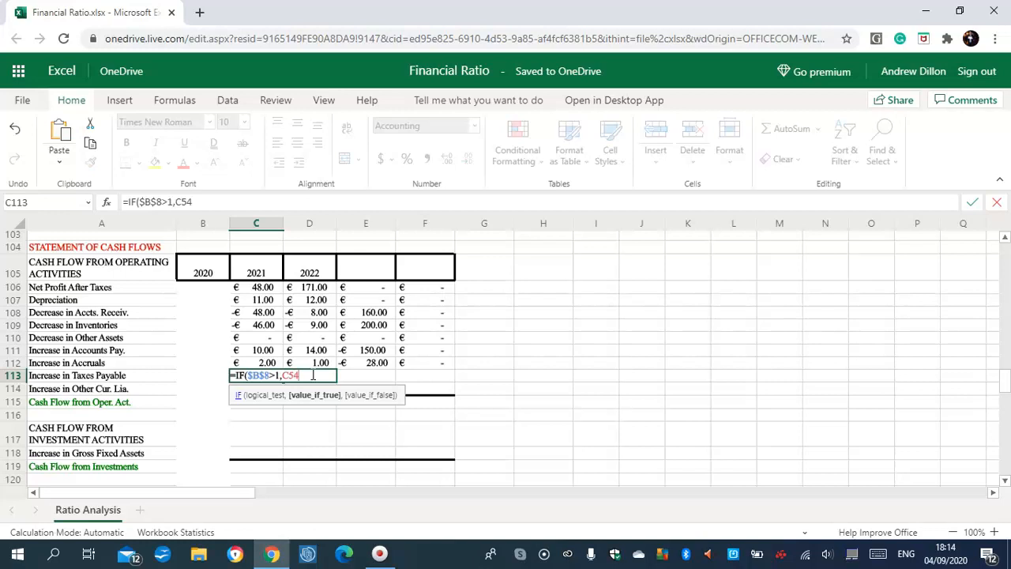
text(-B54,)
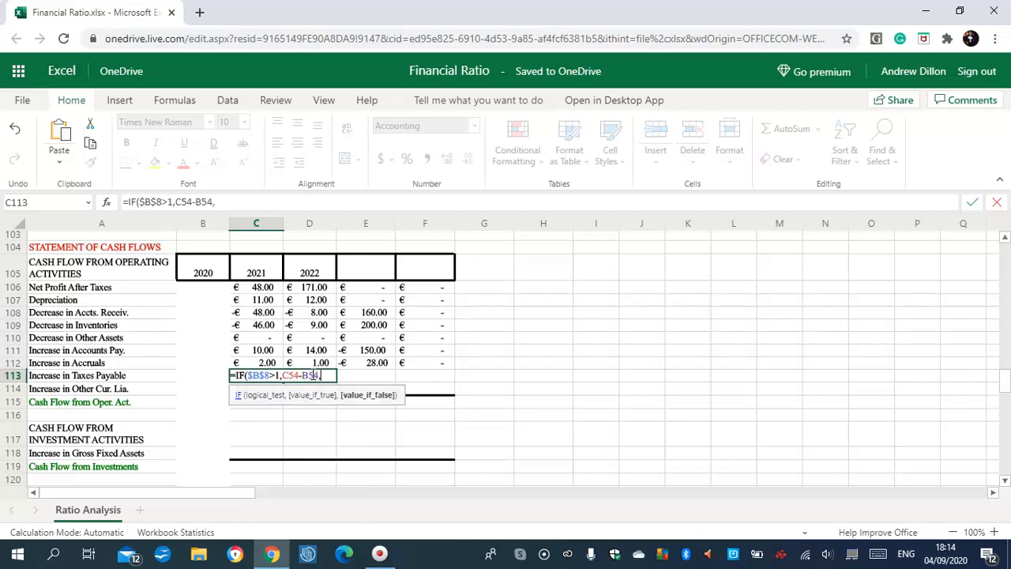
text(""))
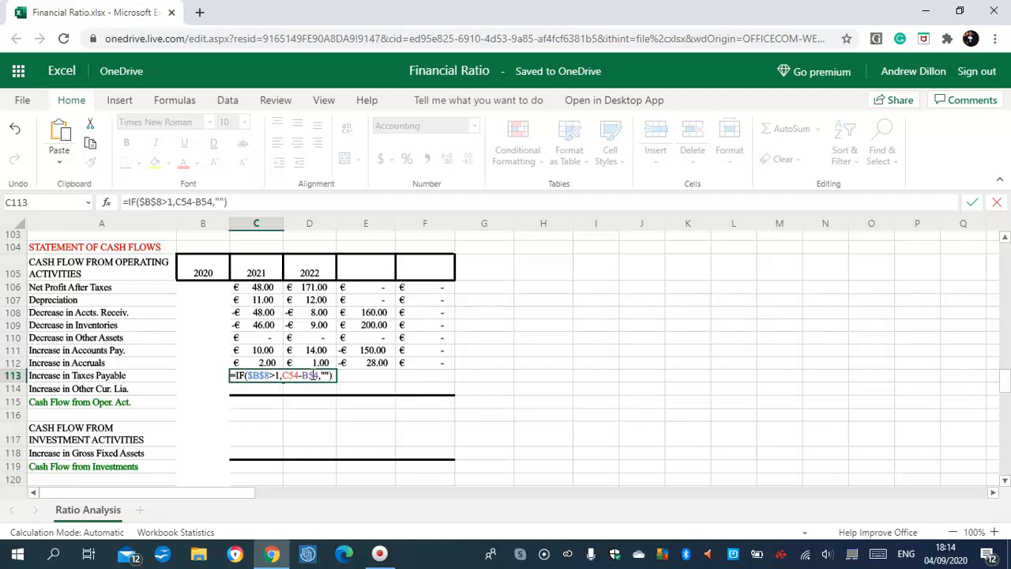
key(Return)
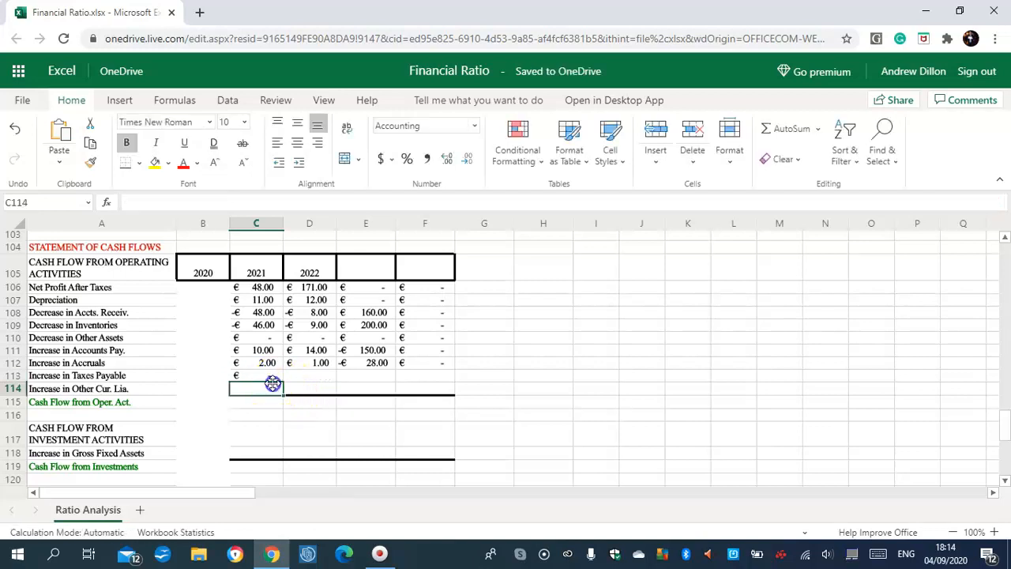
Fill the Increase in Taxes Payable formula from C113 across to F113
drag(273, 384, 273, 379)
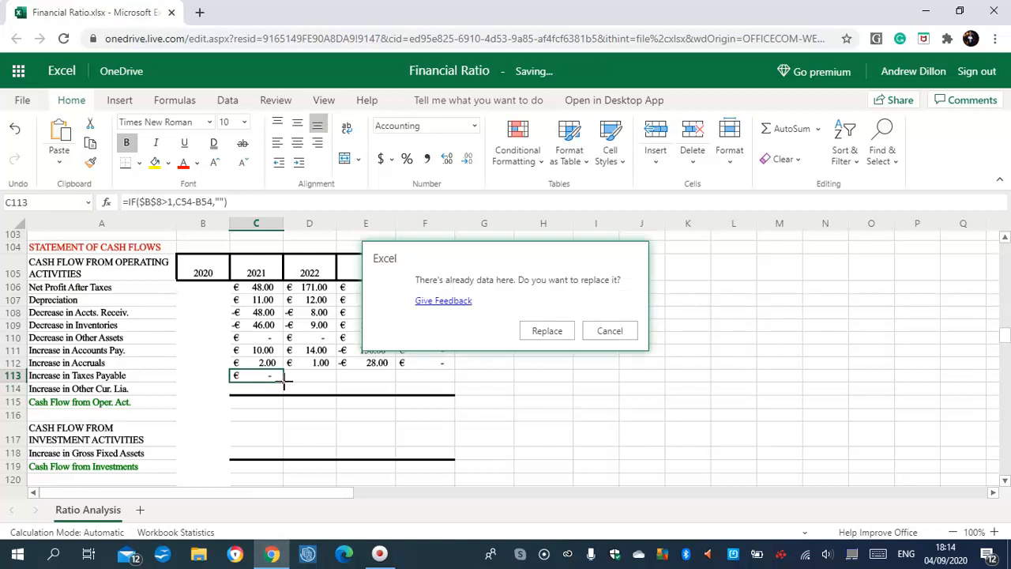
click(616, 331)
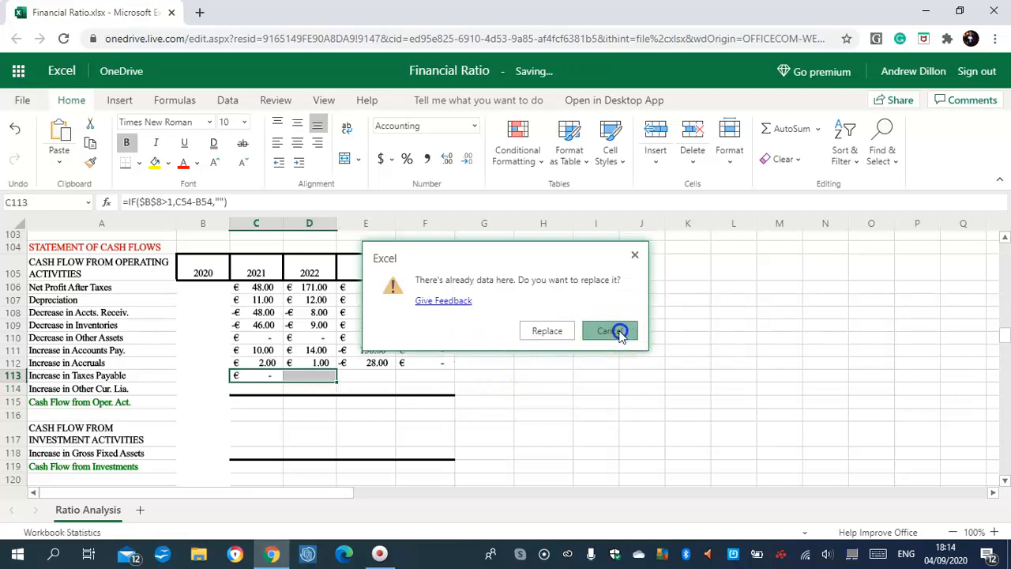
click(291, 378)
click(273, 382)
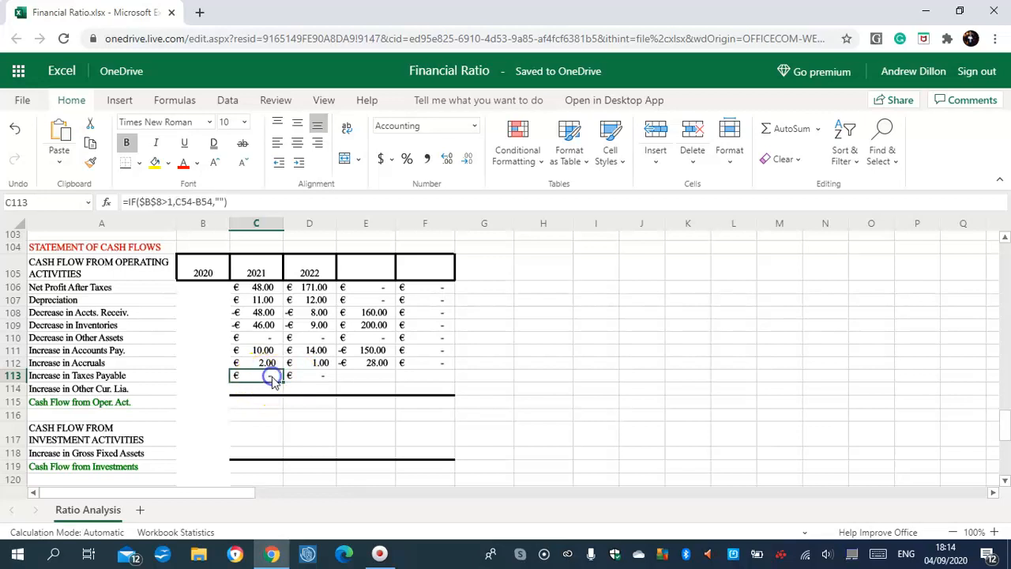
drag(278, 380, 413, 379)
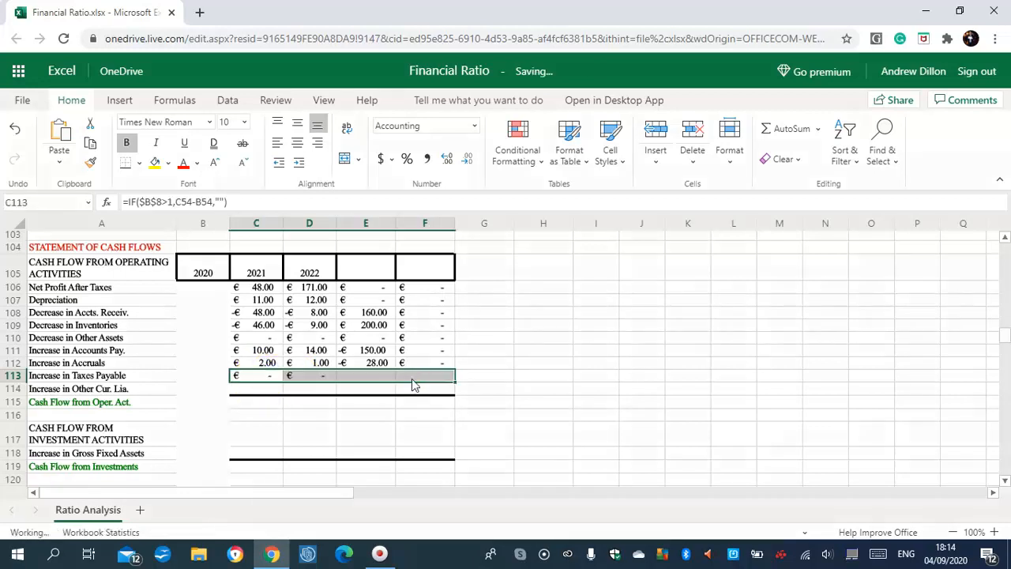
key(ctrl+r)
Enter the formula =IF($B$8>1,C55-B55,"") in C114 for the 2021 Increase in Other Cur. Lia
click(269, 387)
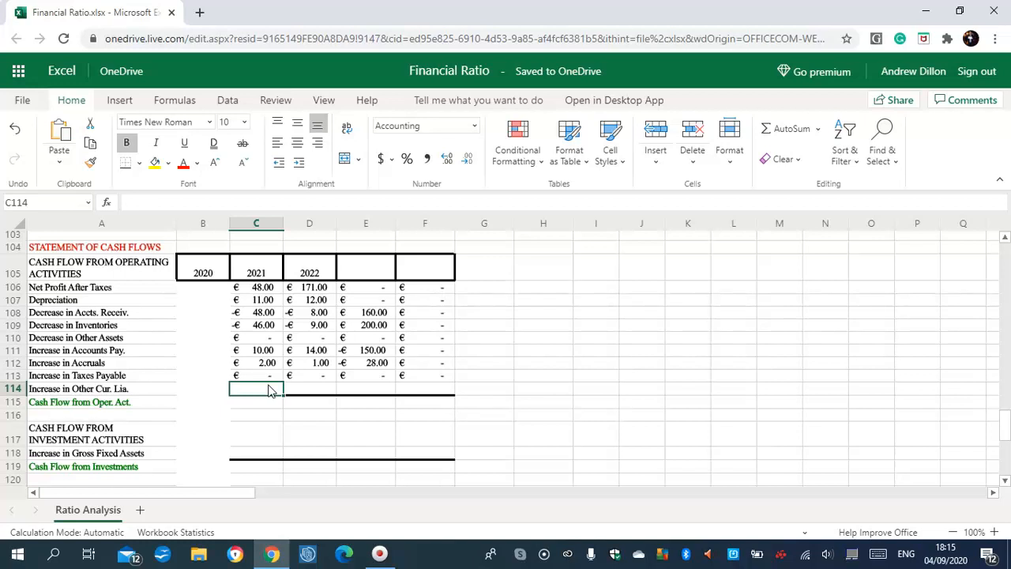
text(=)
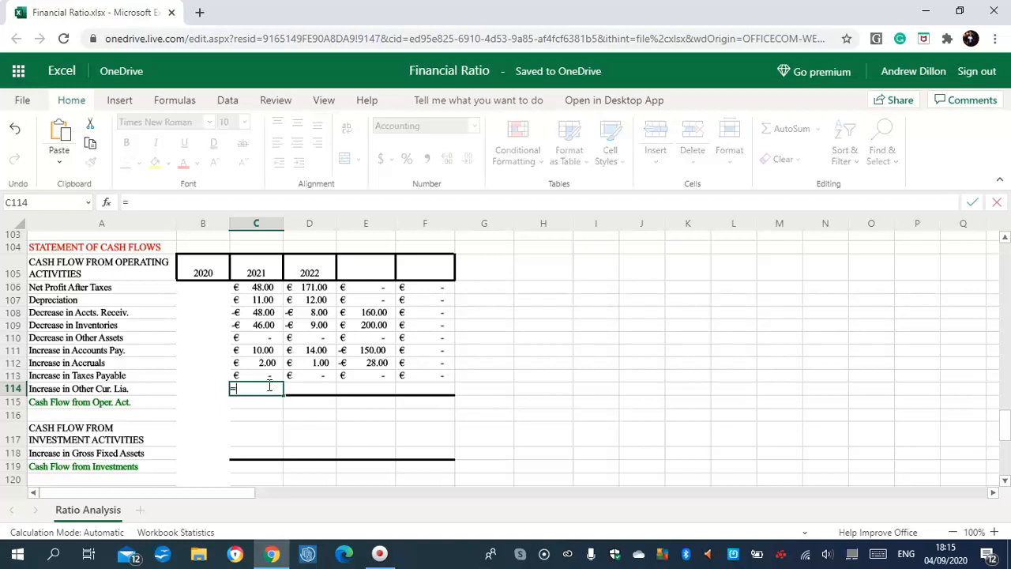
text(IF)
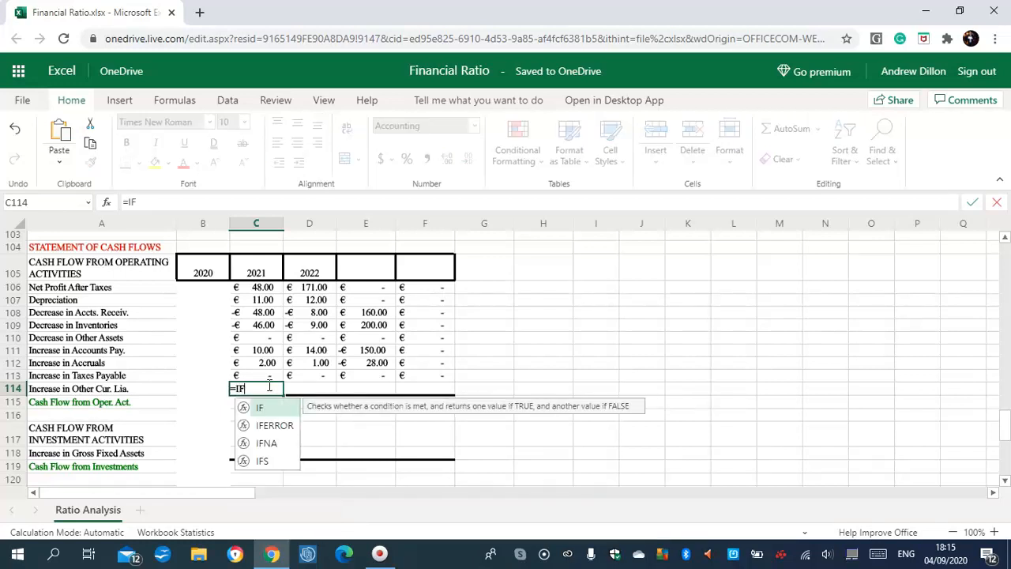
text(()
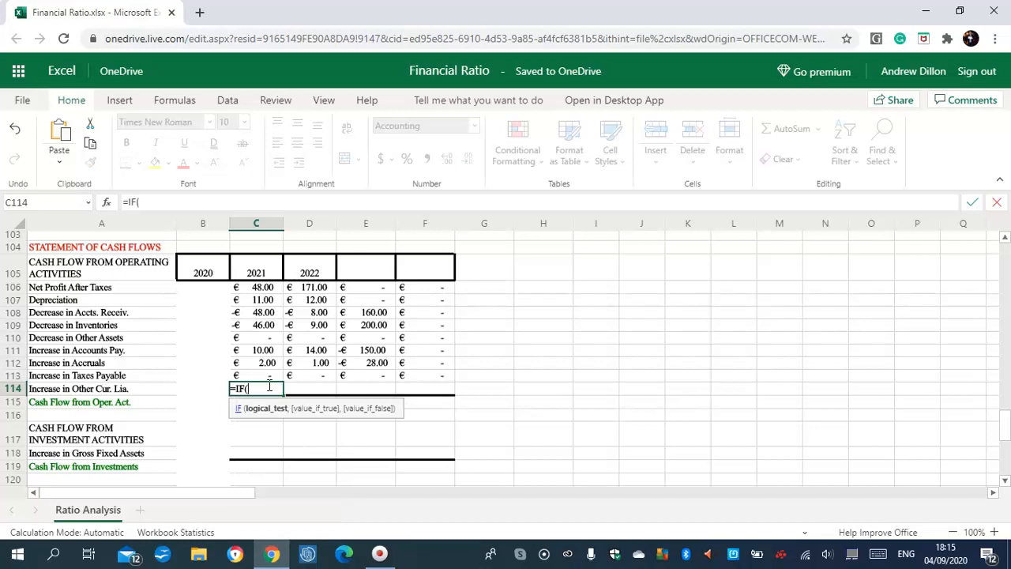
text($B$8>1,C55-B55,""))
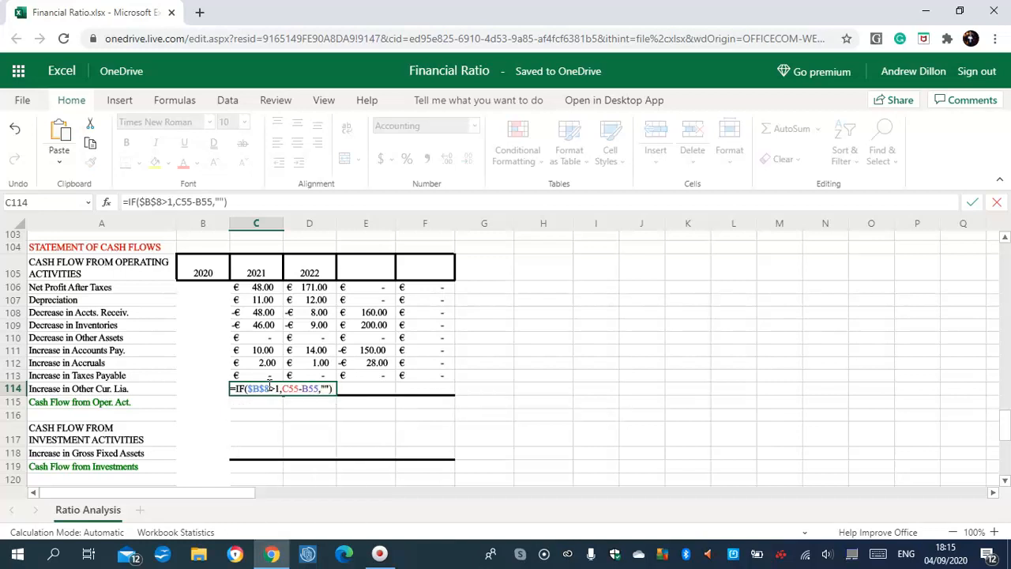
key(Return)
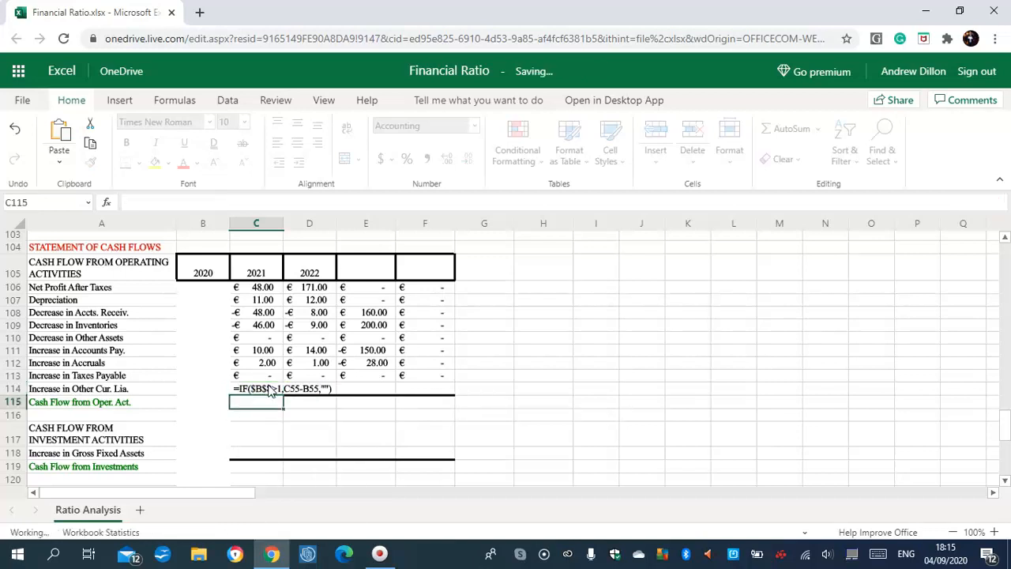
Fill the Increase in Other Cur. Lia. formula from C114 across to F114
click(270, 389)
drag(282, 393, 430, 389)
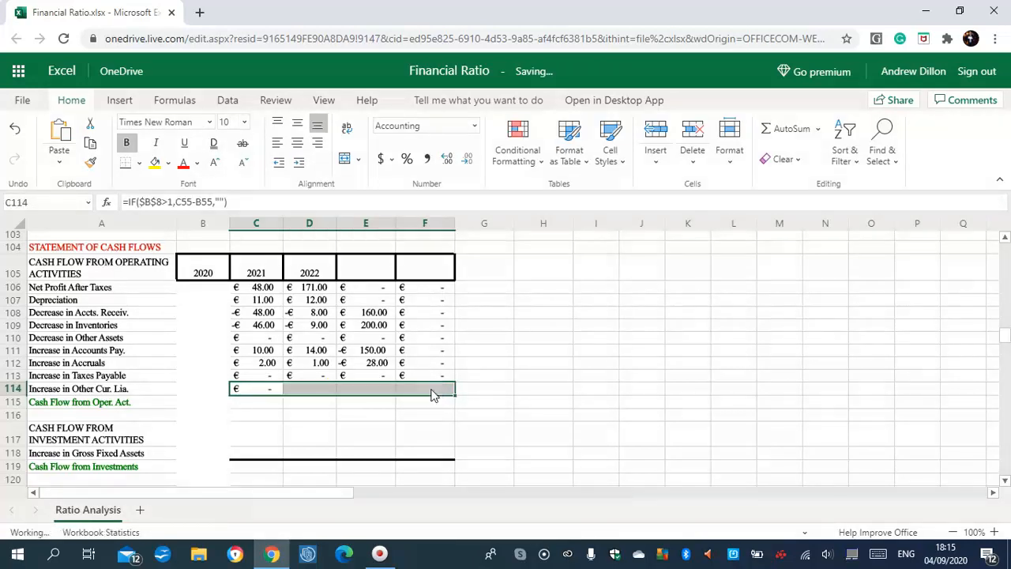
click(269, 390)
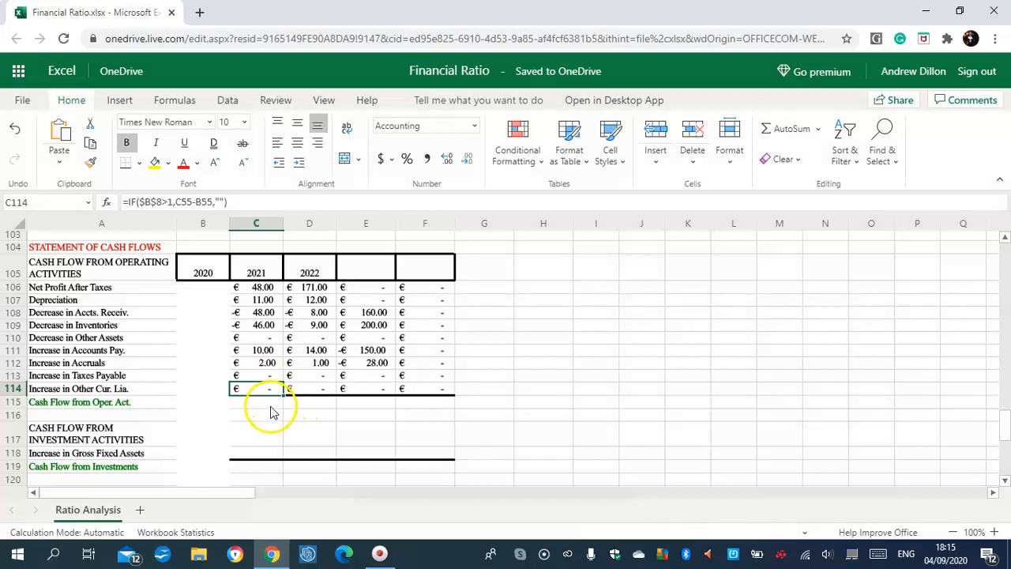
Enter the formula =IF($B$8>1,SUM(C106:C114),"") in C115 for the 2021 Cash Flow from Oper. Act
click(267, 404)
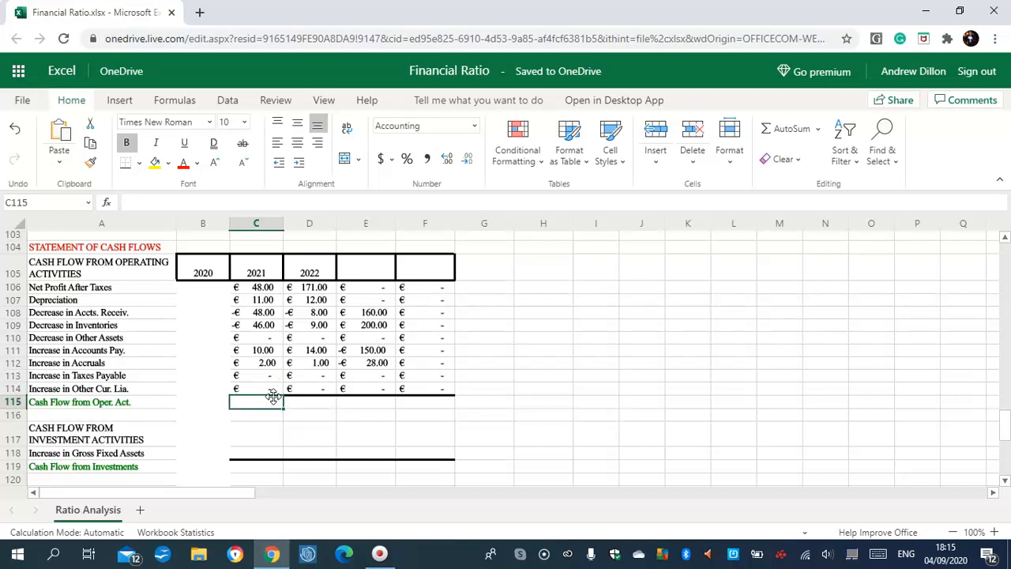
click(267, 405)
text(=)
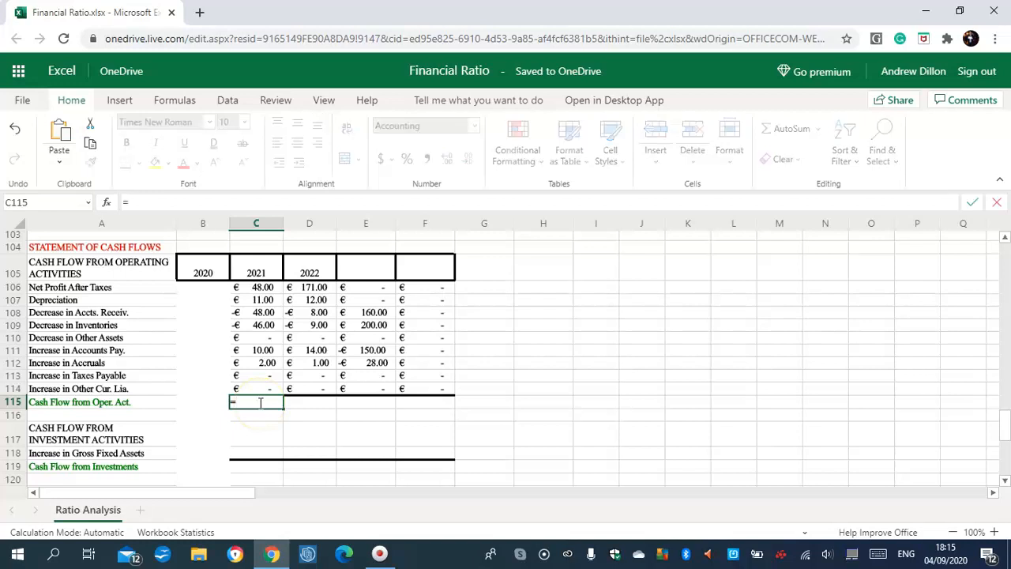
text(IF()
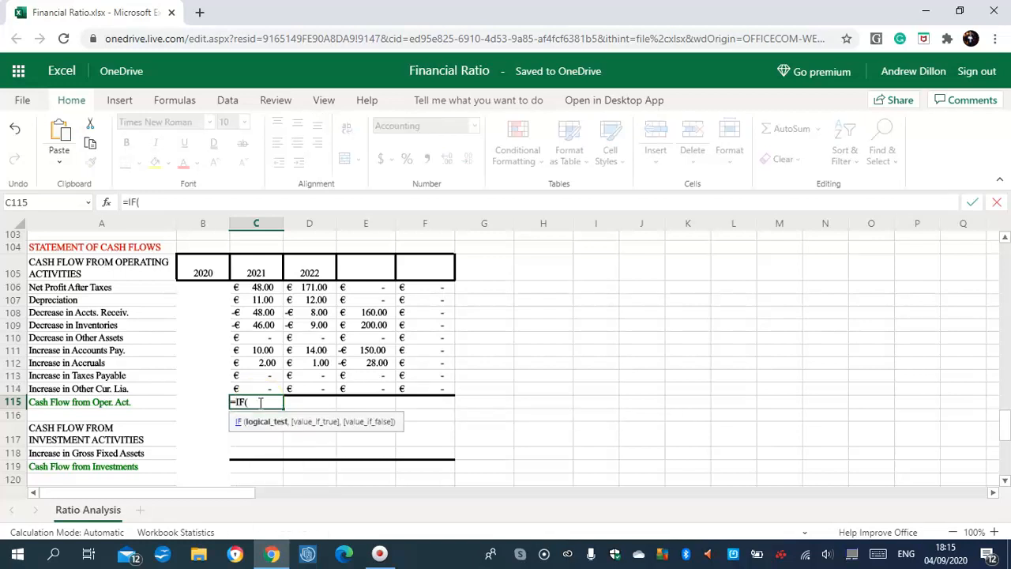
text($B$8>1,)
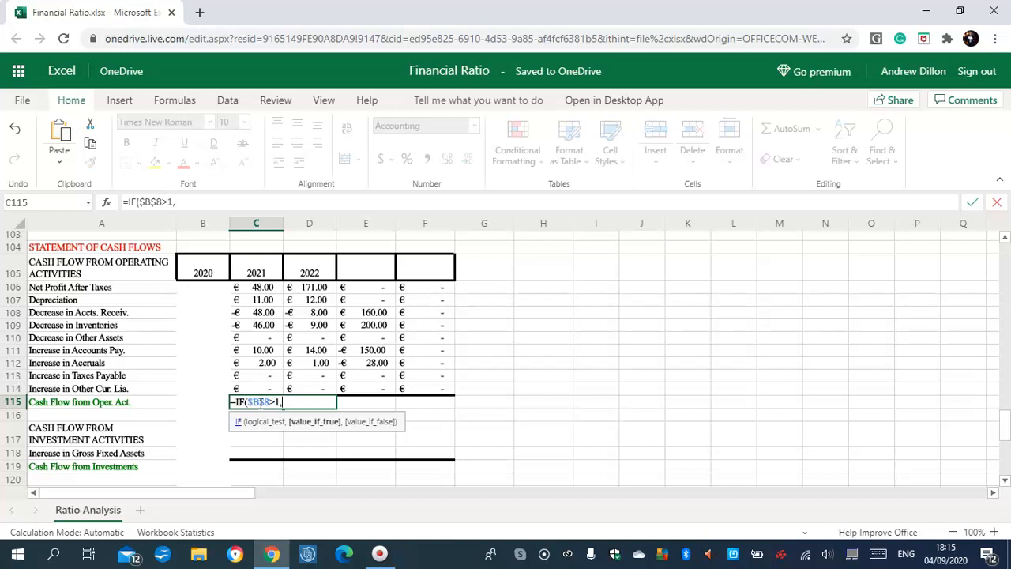
text(SUM)
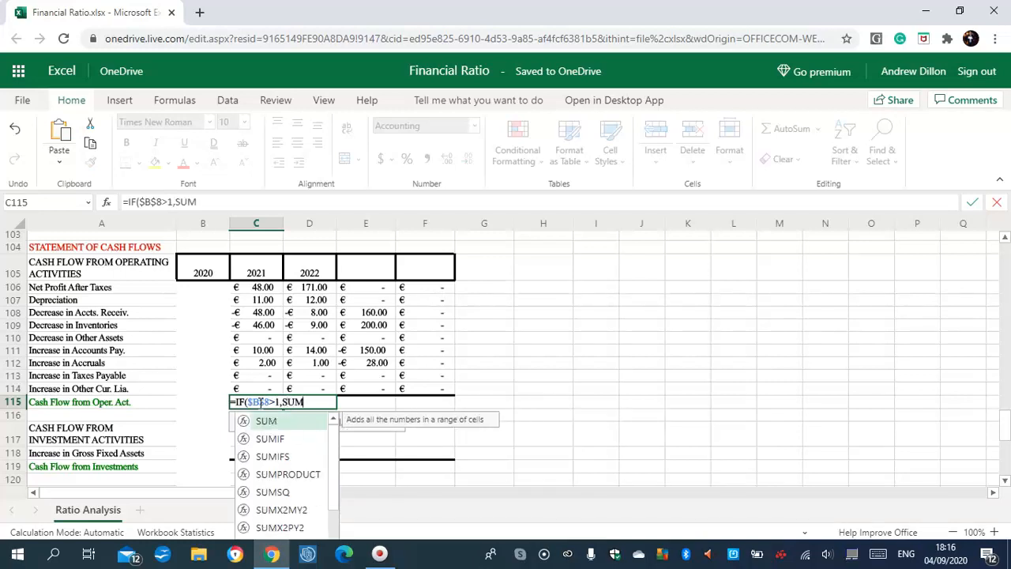
text((C10)
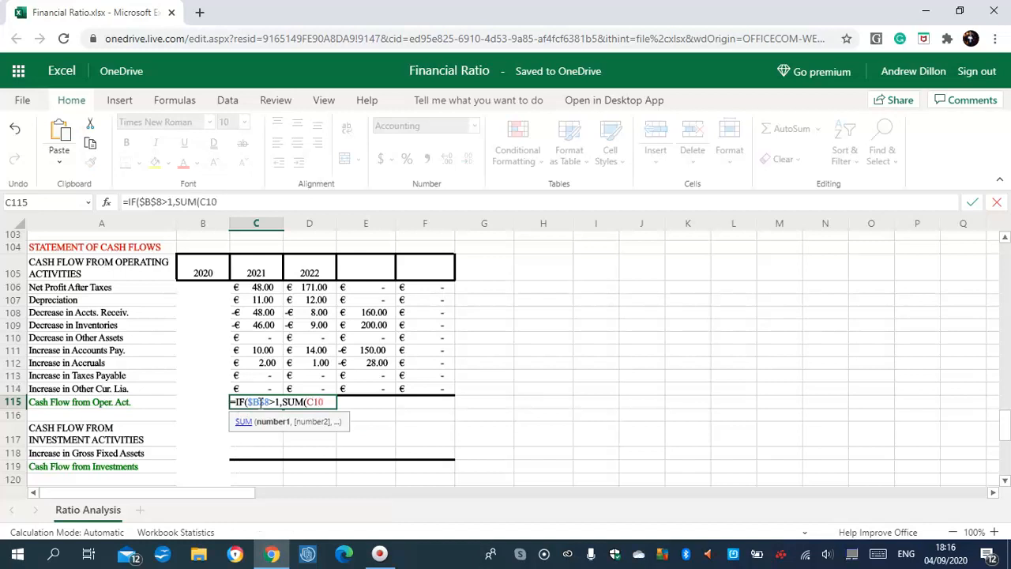
text(6)
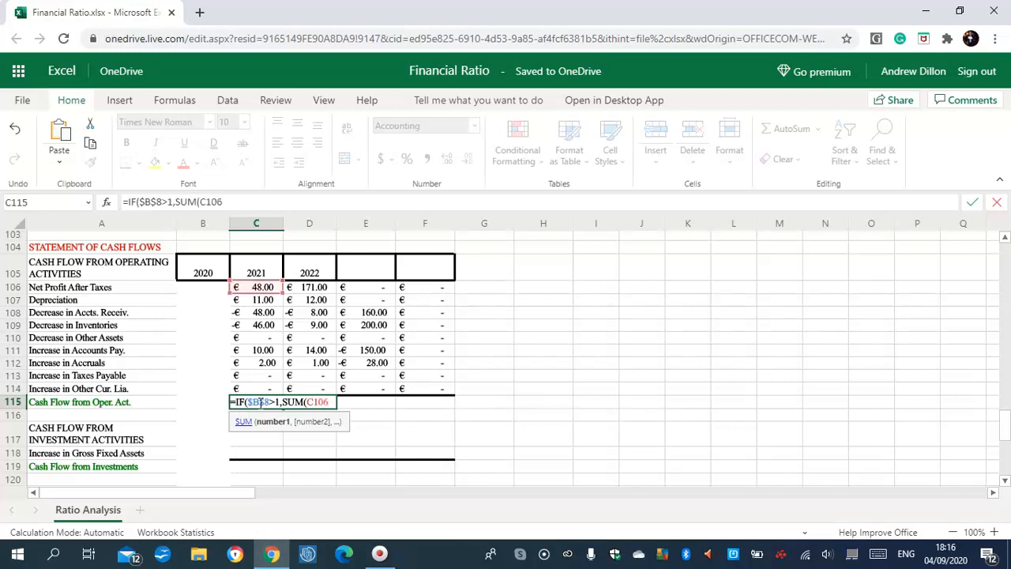
text(:C114)
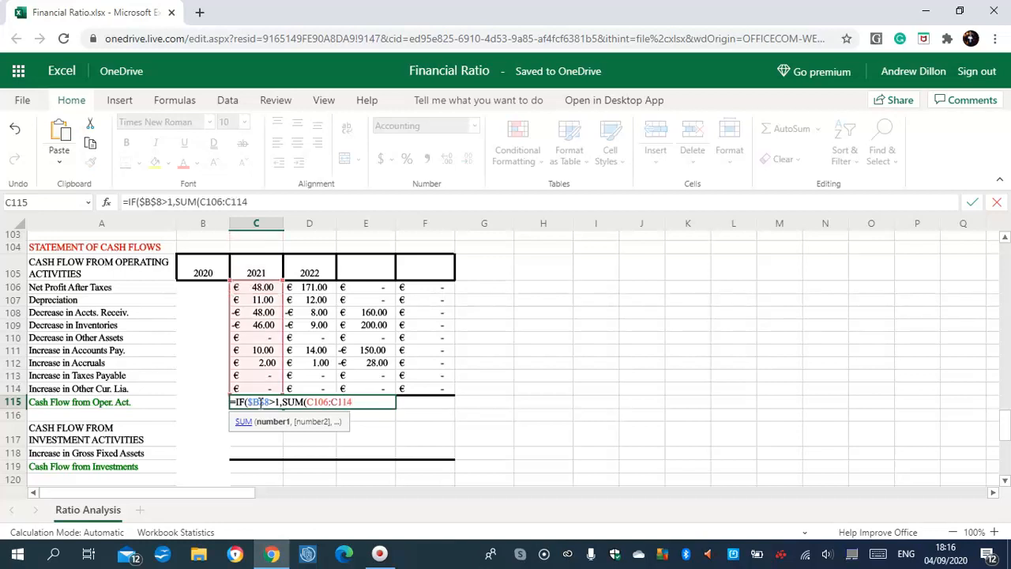
text())
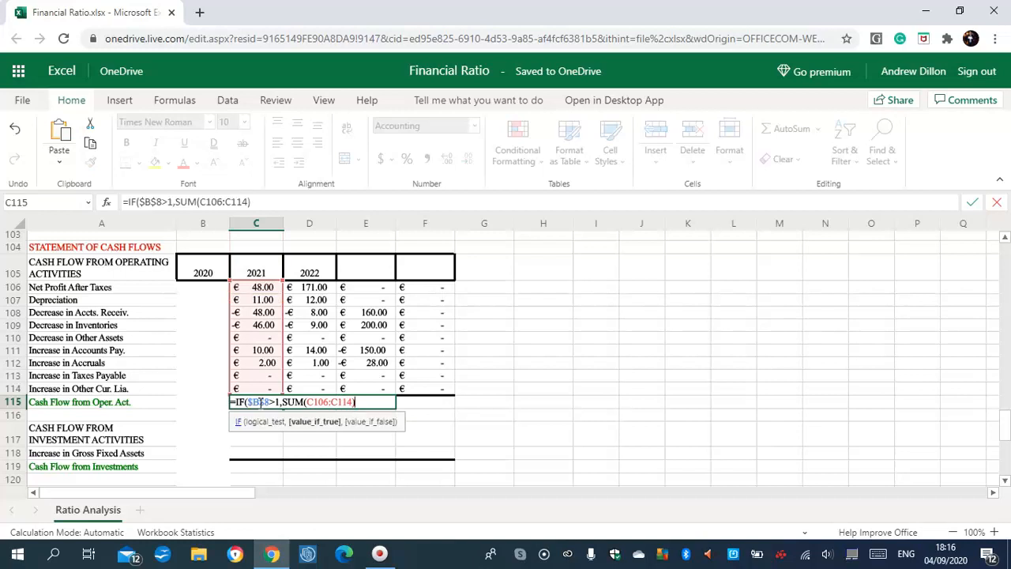
text(,""))
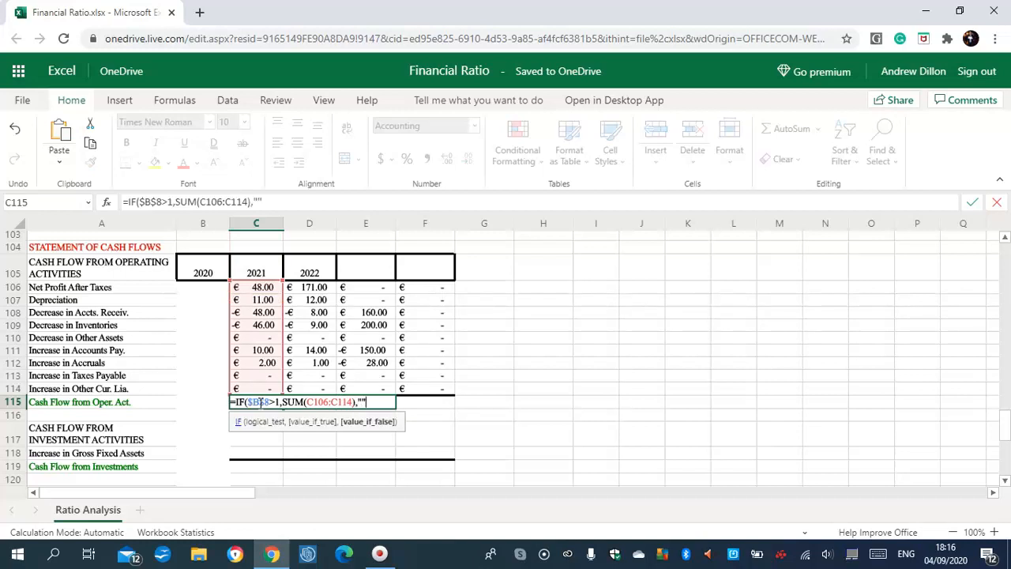
key(Return)
Fill the Cash Flow from Oper. Act. formula from C115 across to F115
click(262, 405)
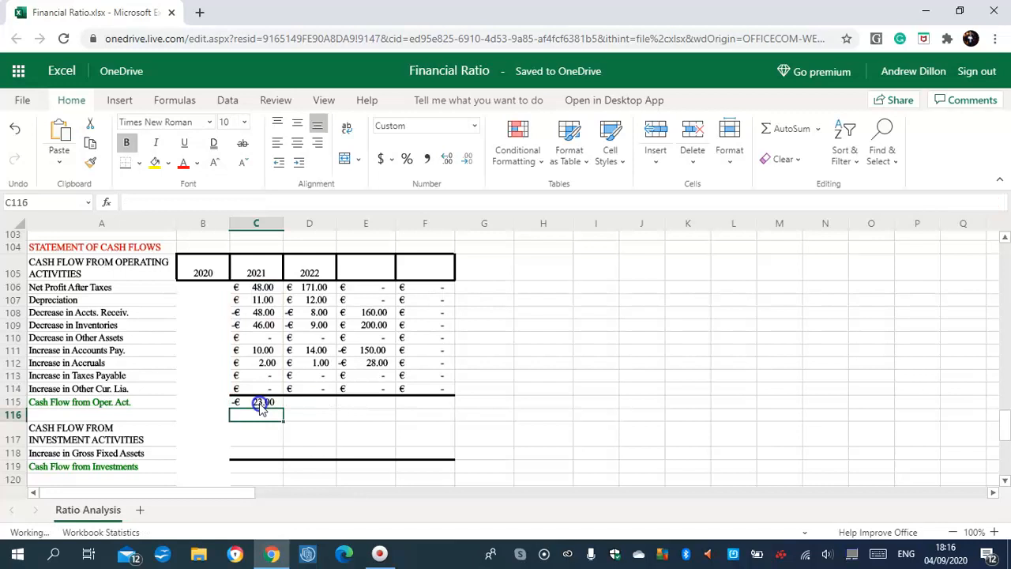
drag(272, 404, 418, 413)
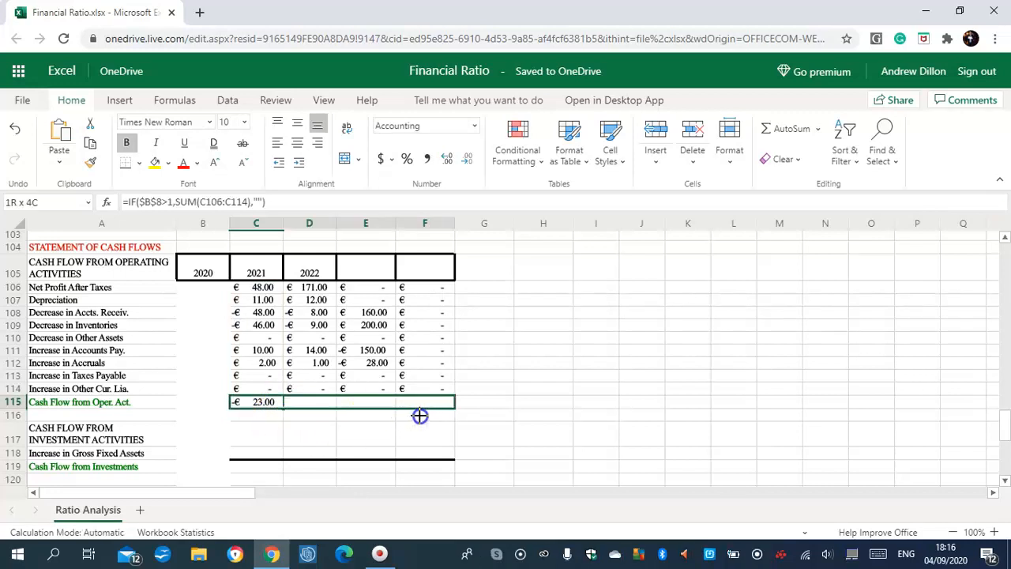
key(ctrl+r)
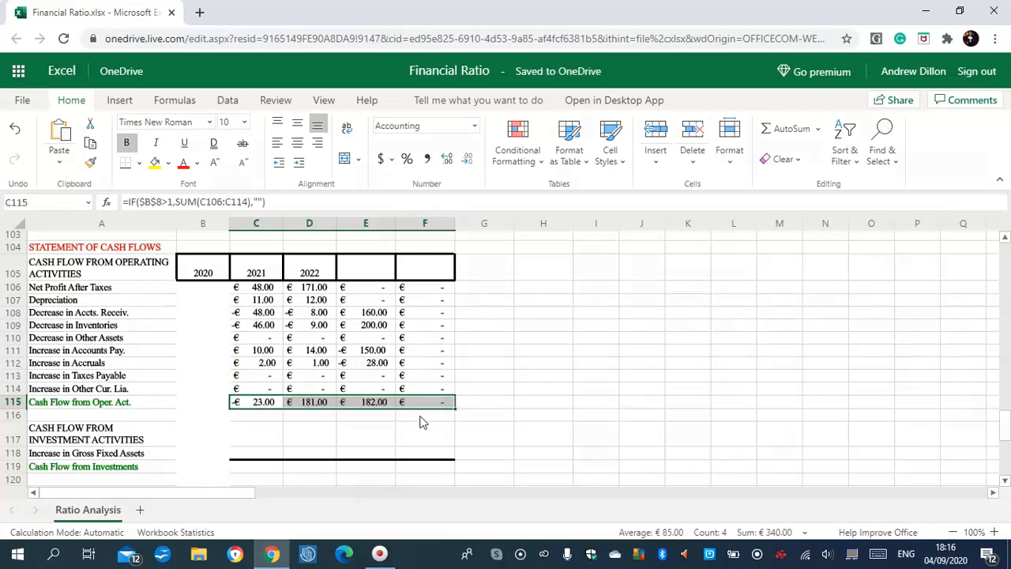
click(264, 404)
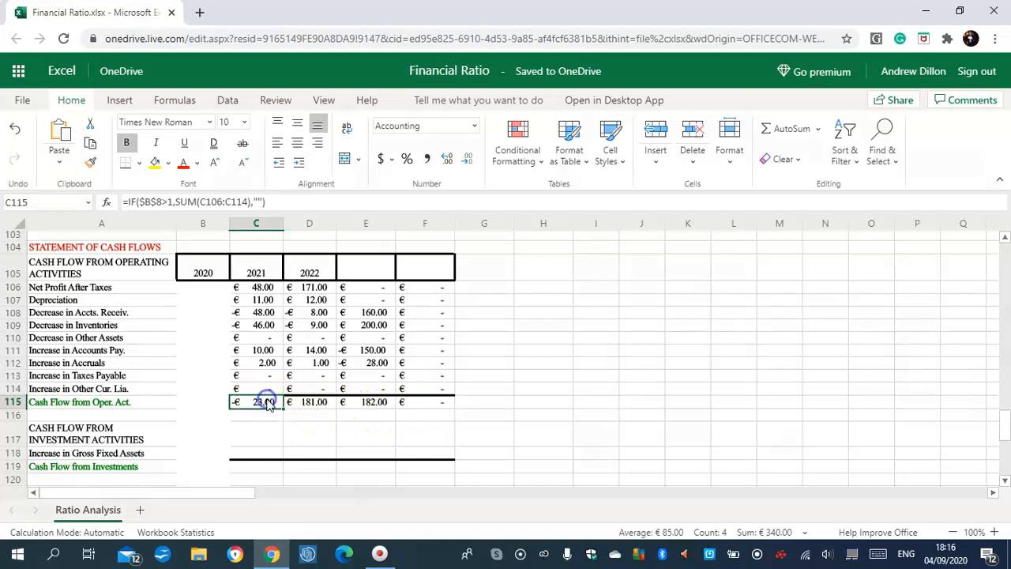
Enter the formula =IF($B$8>1,-(C44-B44),"") in C118 for the 2021 Increase in Gross Fixed Assets
click(309, 403)
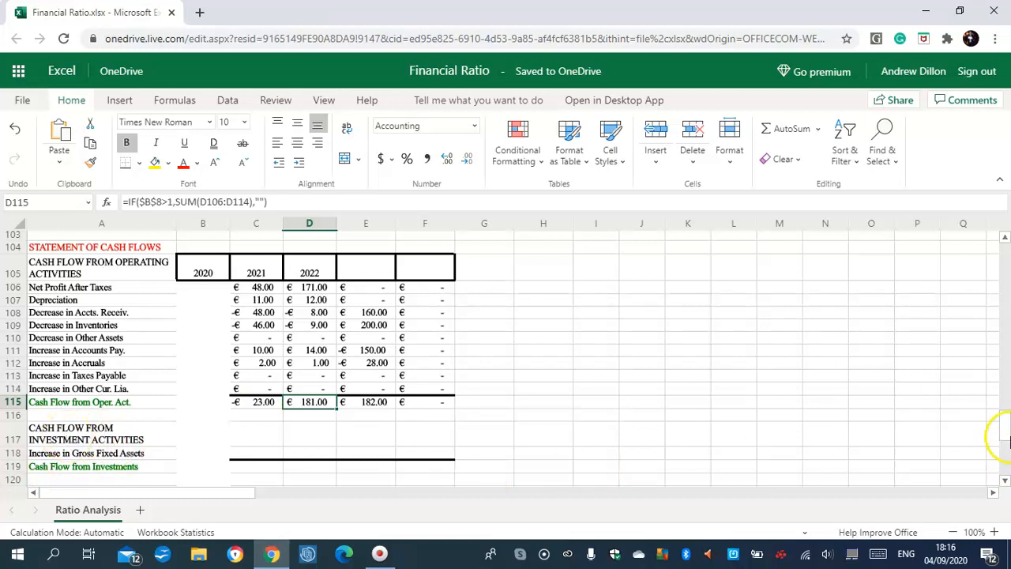
scroll(1007, 435, down, 3)
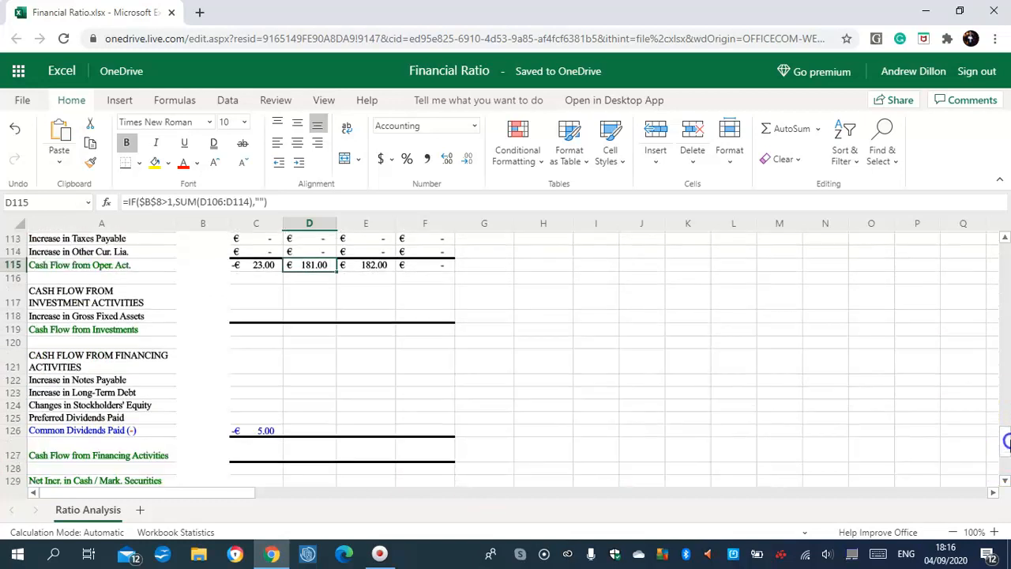
scroll(1005, 440, down, 2)
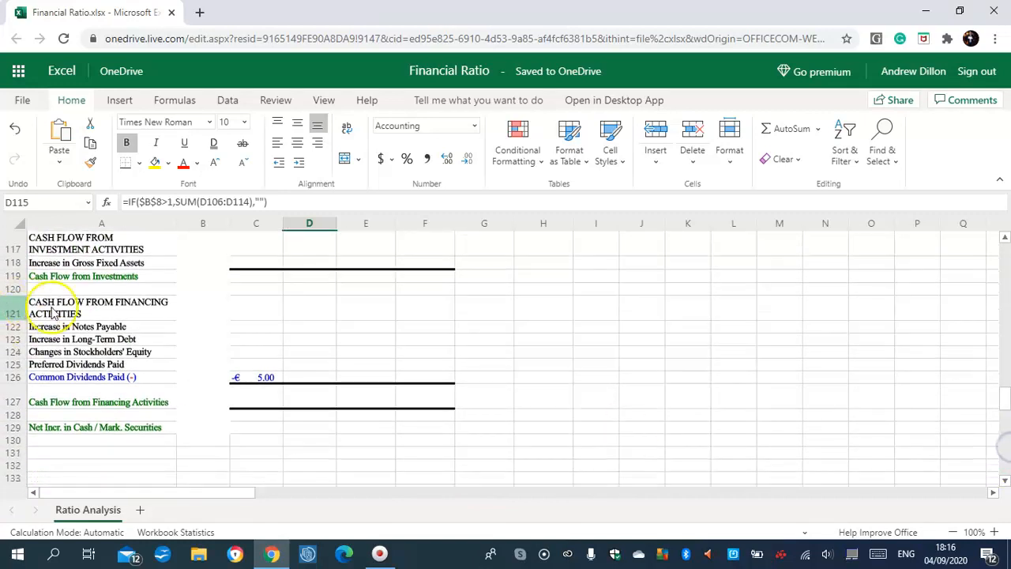
scroll(1005, 399, up, 2)
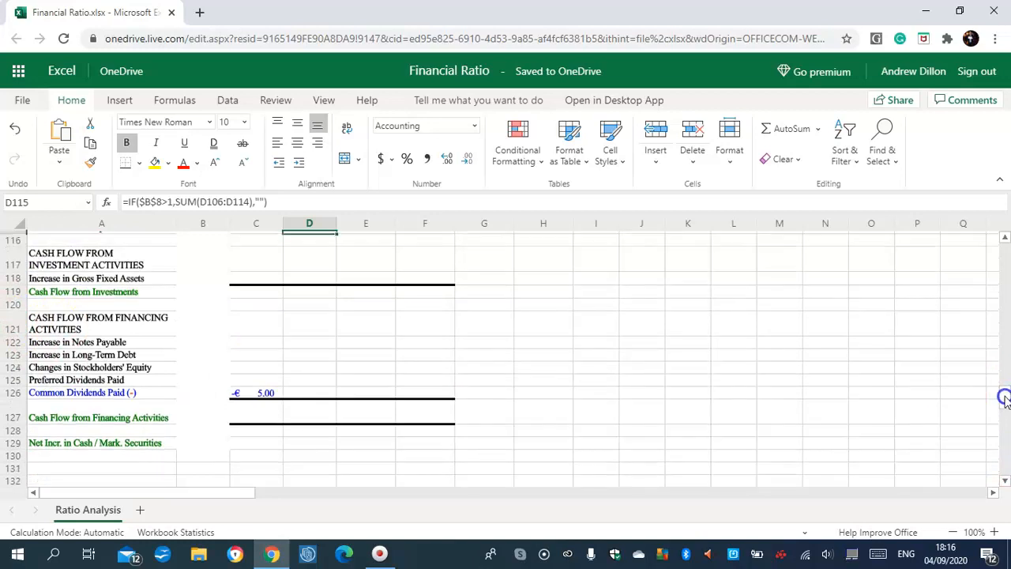
click(259, 312)
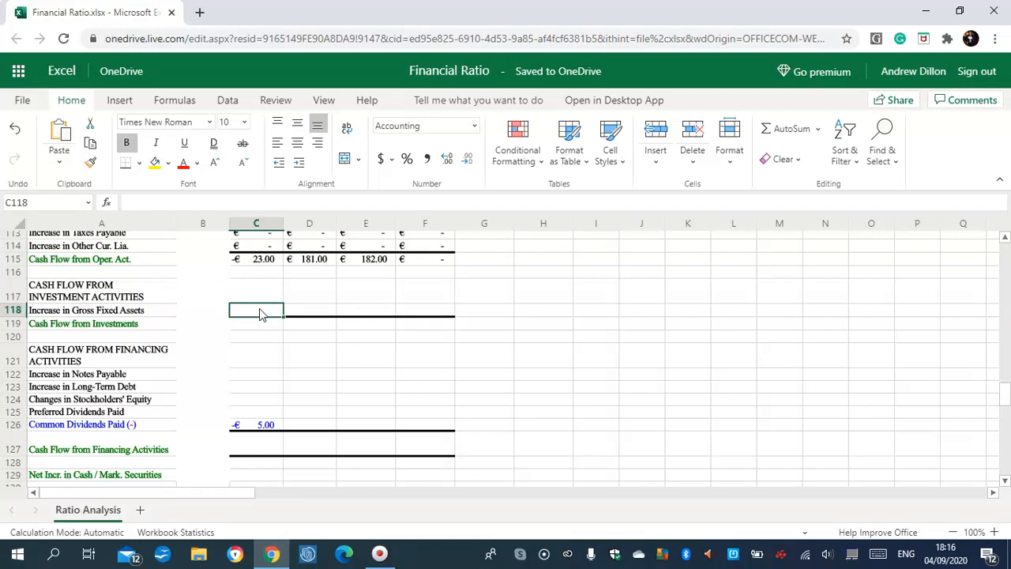
text(=IF()
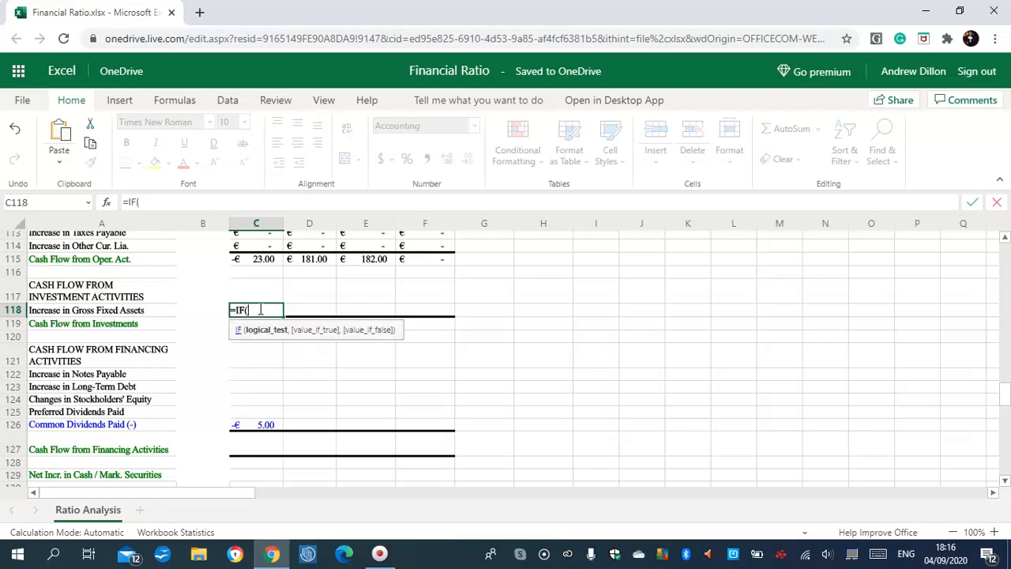
text($B$8>1,-(C)
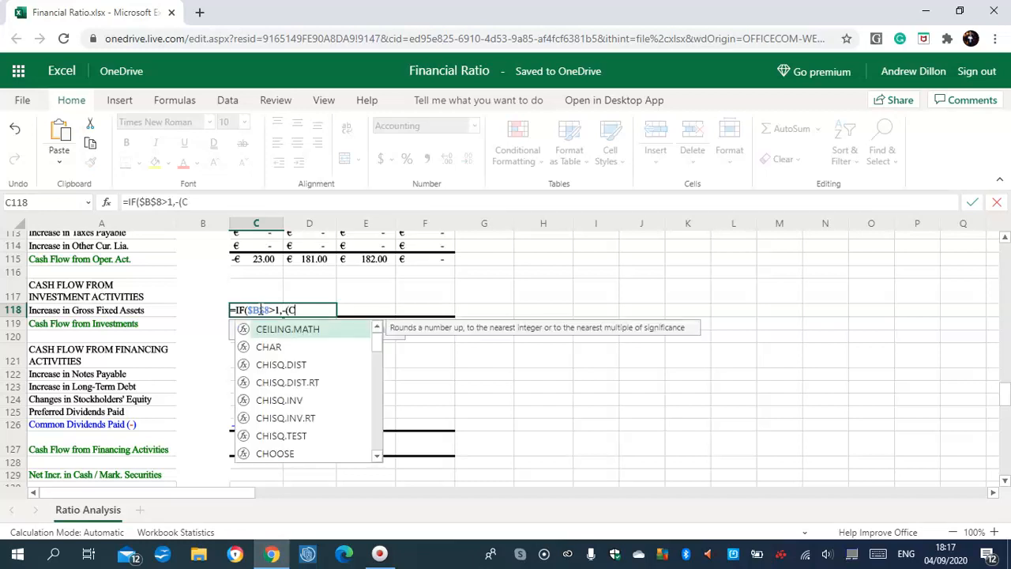
text(44-B44),)
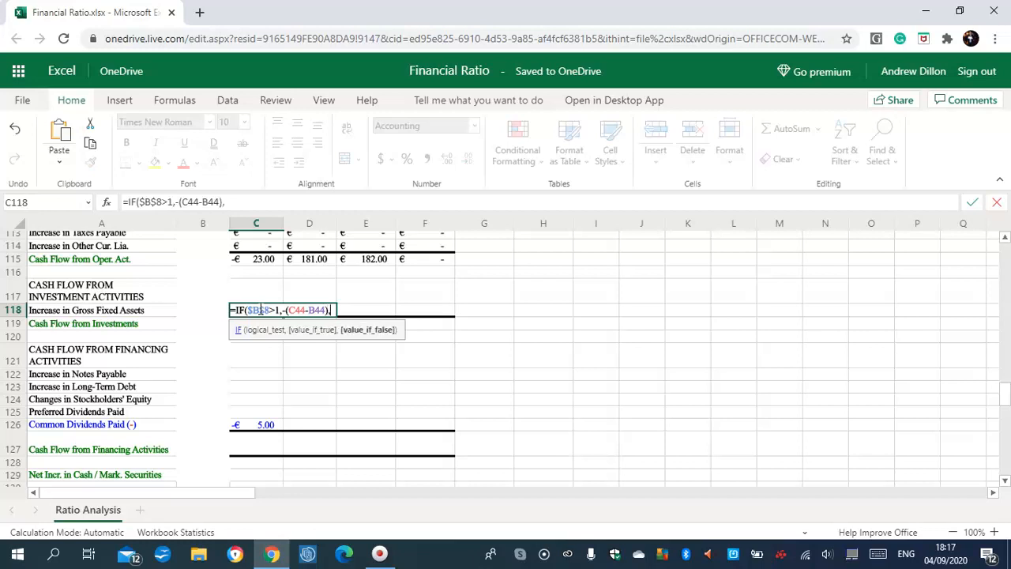
text(""))
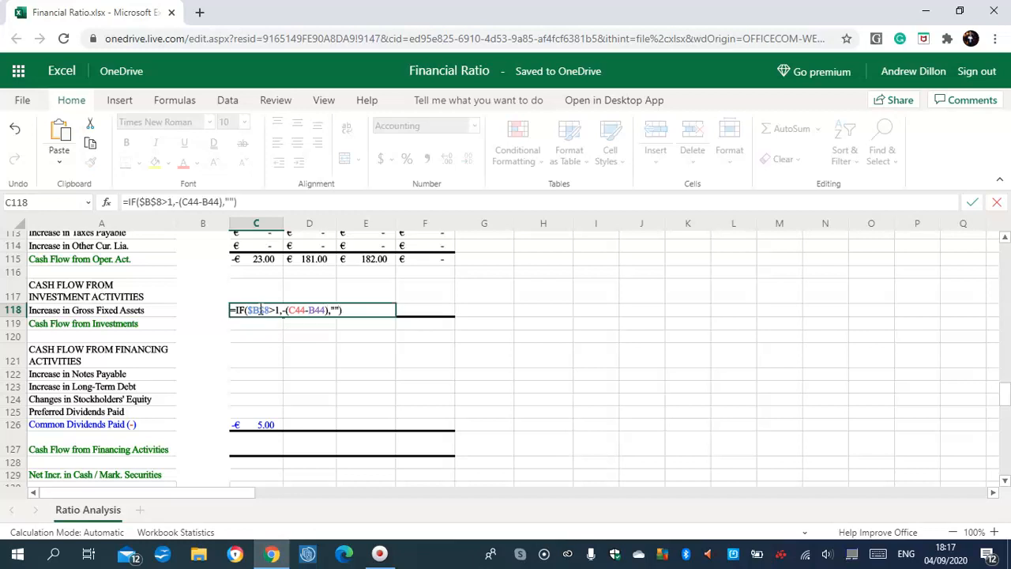
key(Return)
Fill the Increase in Gross Fixed Assets formula from C118 across to F118
click(263, 309)
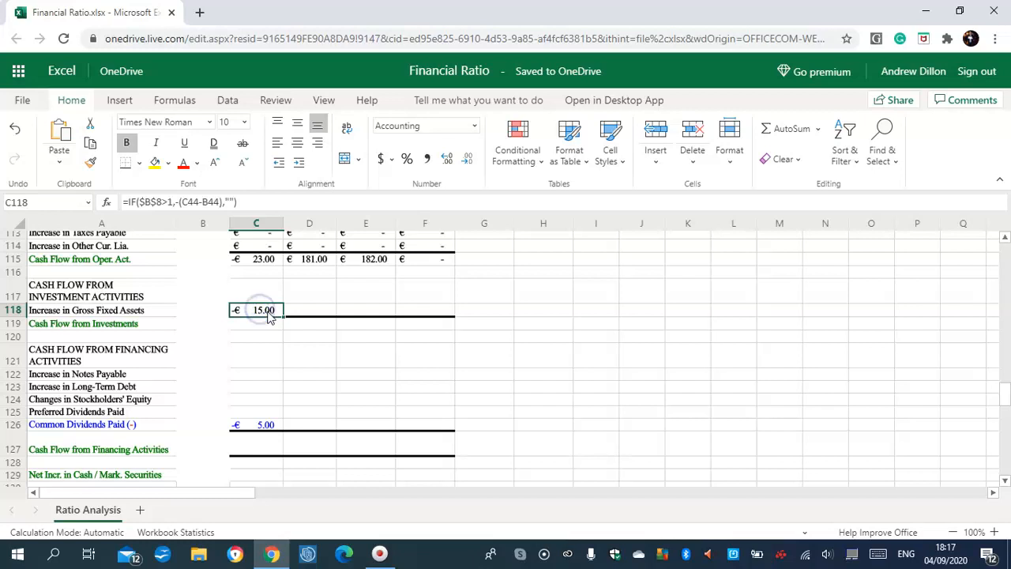
drag(284, 311, 407, 321)
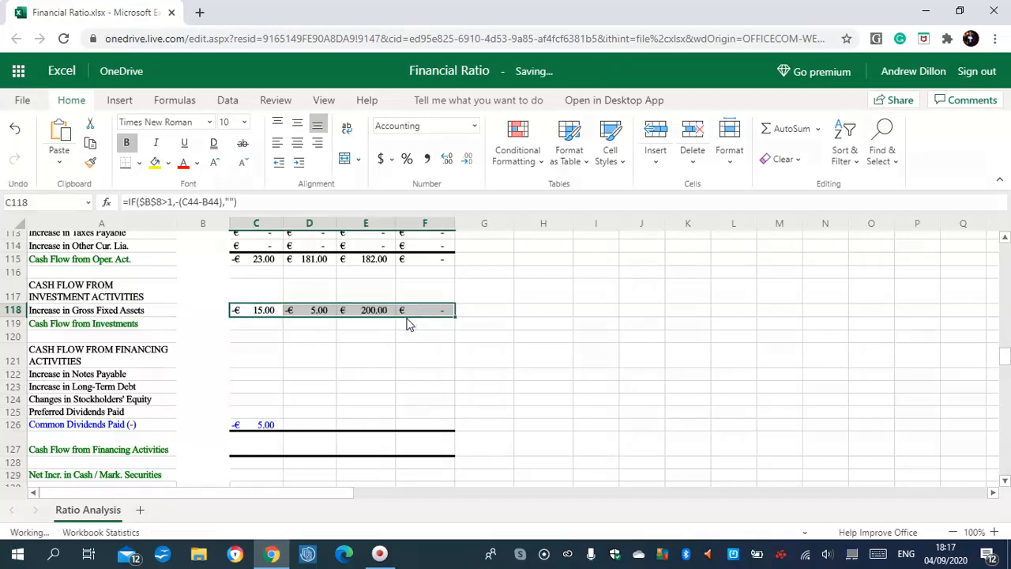
click(417, 310)
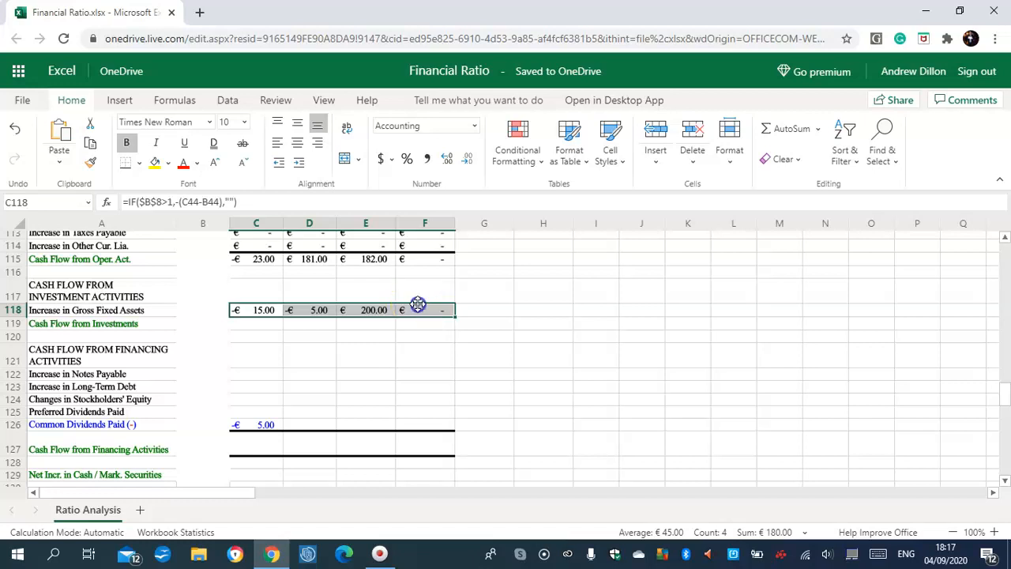
Enter the formula =IF($B$8>1,SUM(C118),"") in C119 for the 2021 Cash Flow from Investments
click(254, 324)
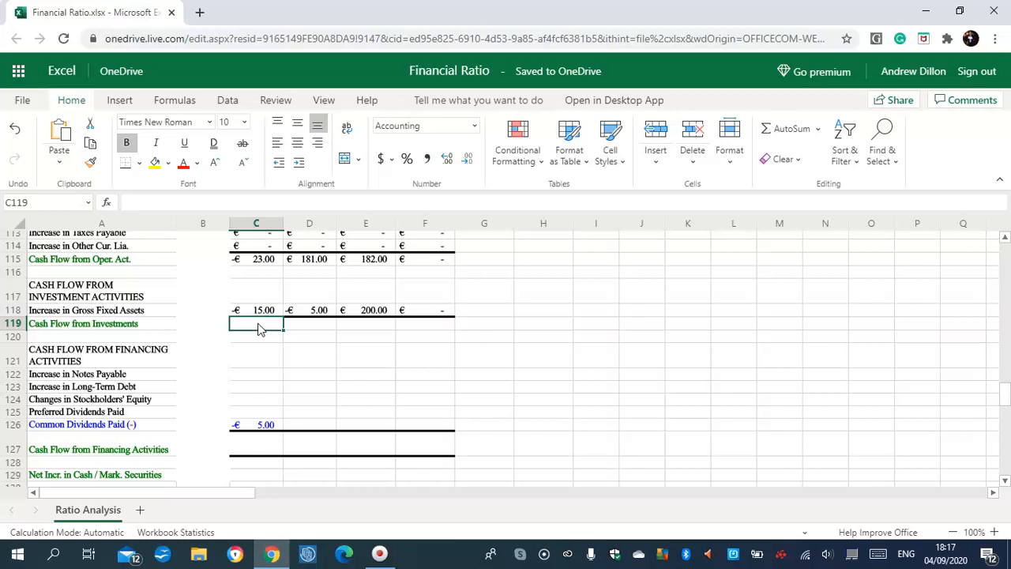
text(=IF()
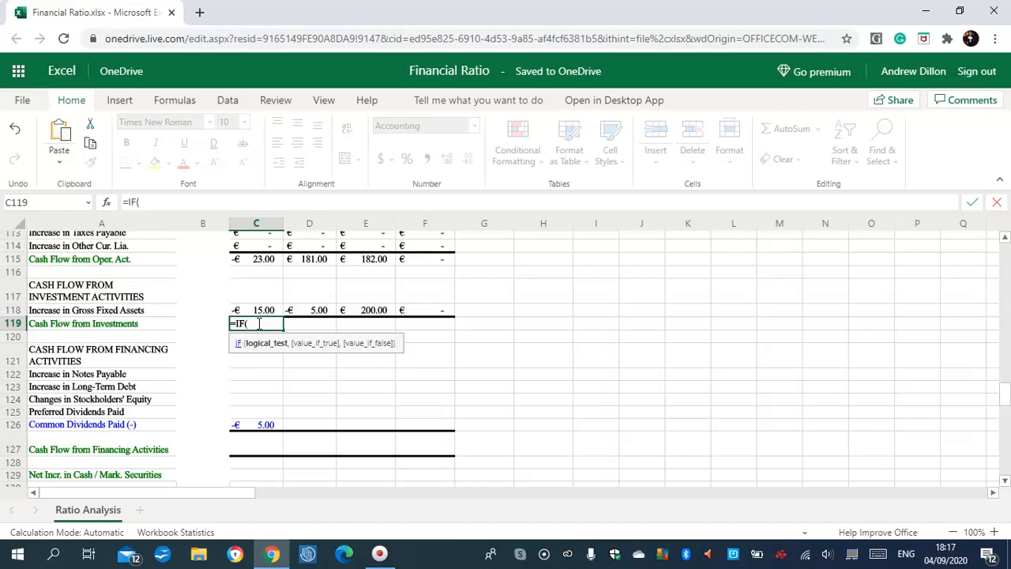
text($B$8>1,)
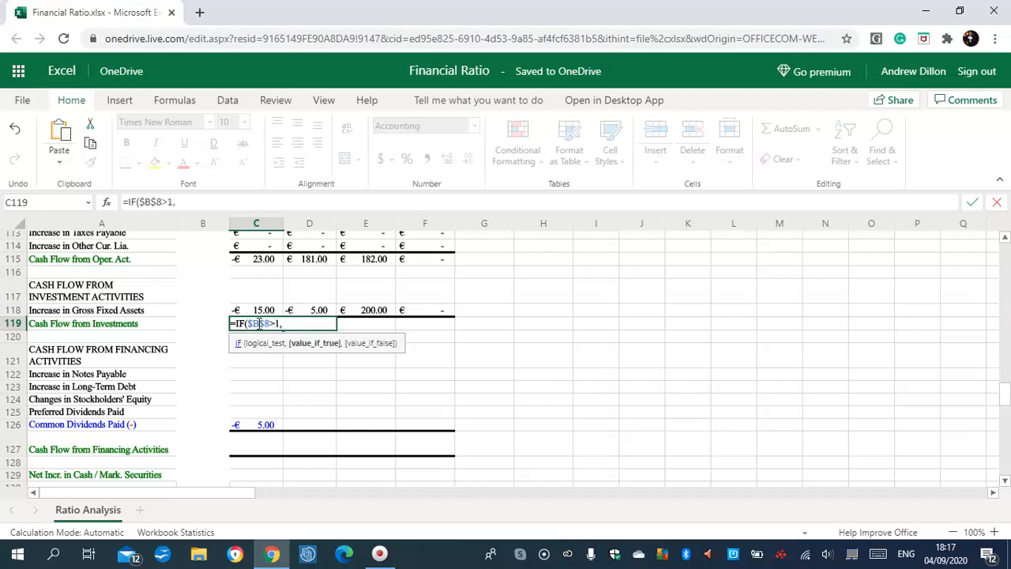
text(SUM)
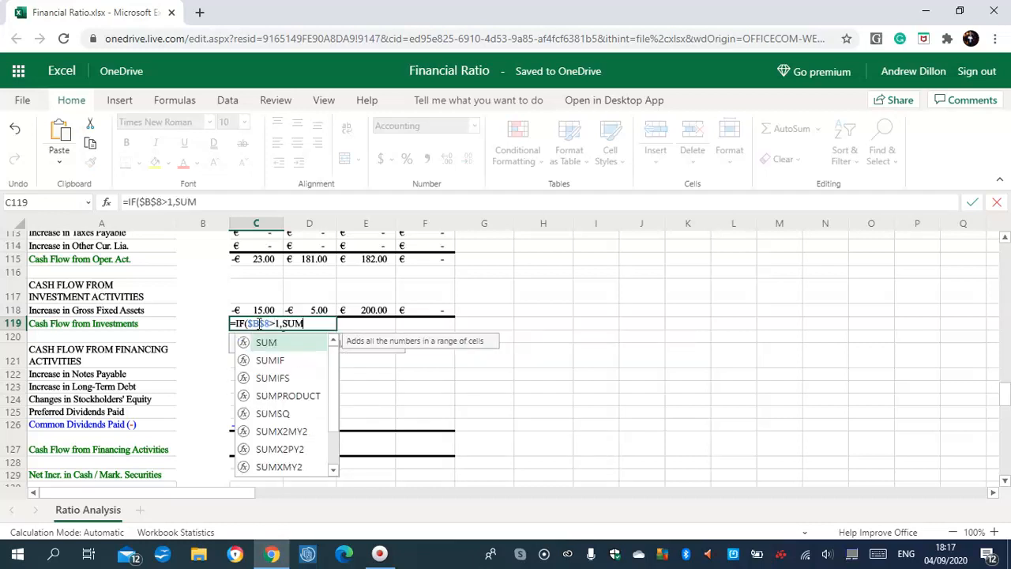
text(()
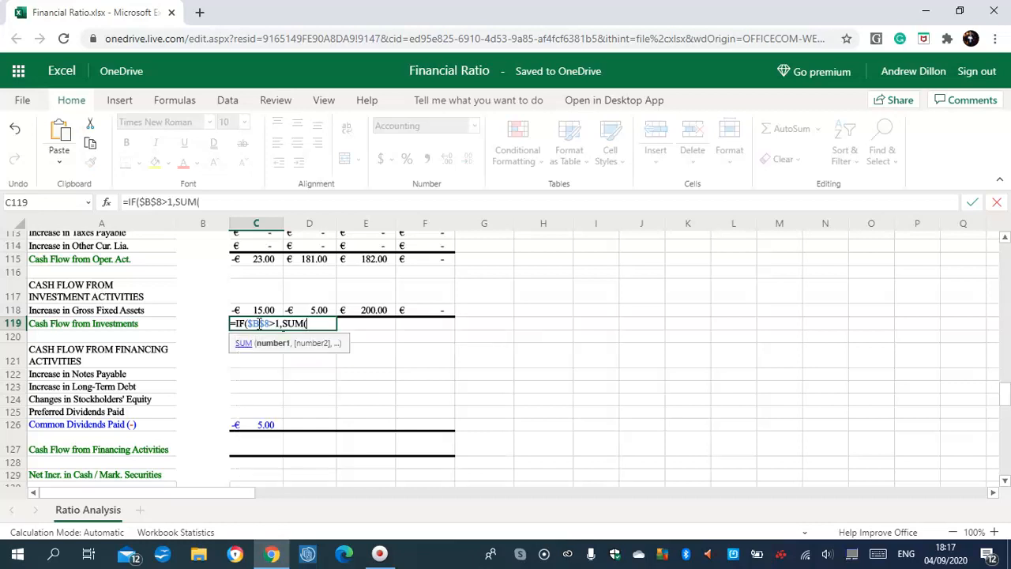
text(C118),)
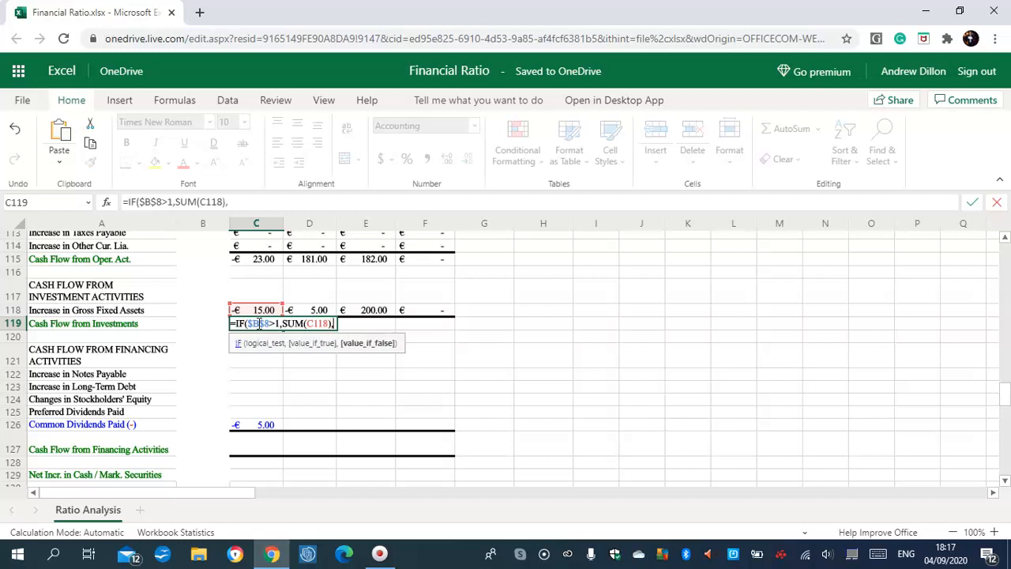
text(""))
key(Return)
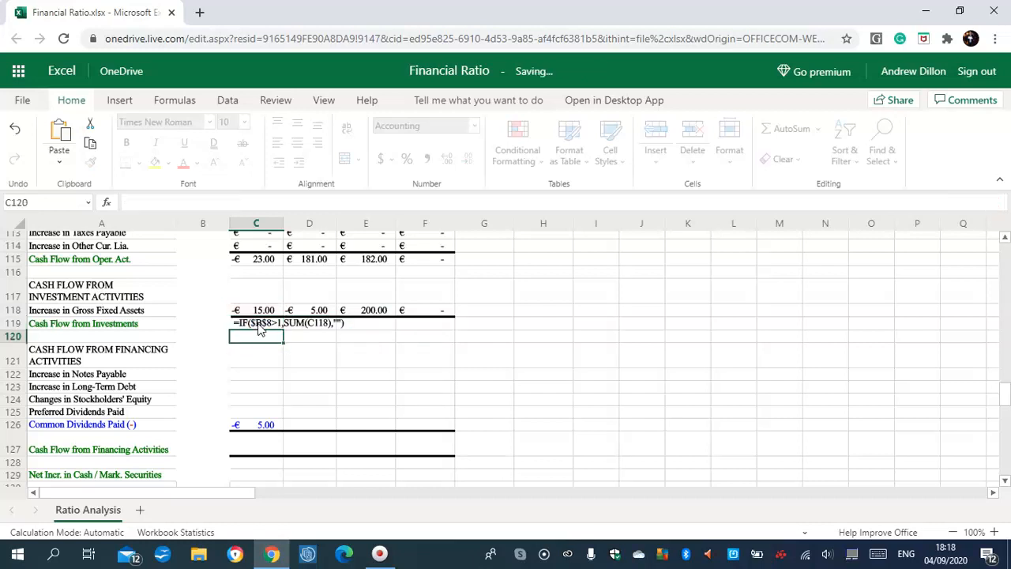
Fill the Cash Flow from Investments formula from C119 across to F119 and check the copied formulas
click(260, 326)
drag(261, 327, 446, 339)
key(ctrl+r)
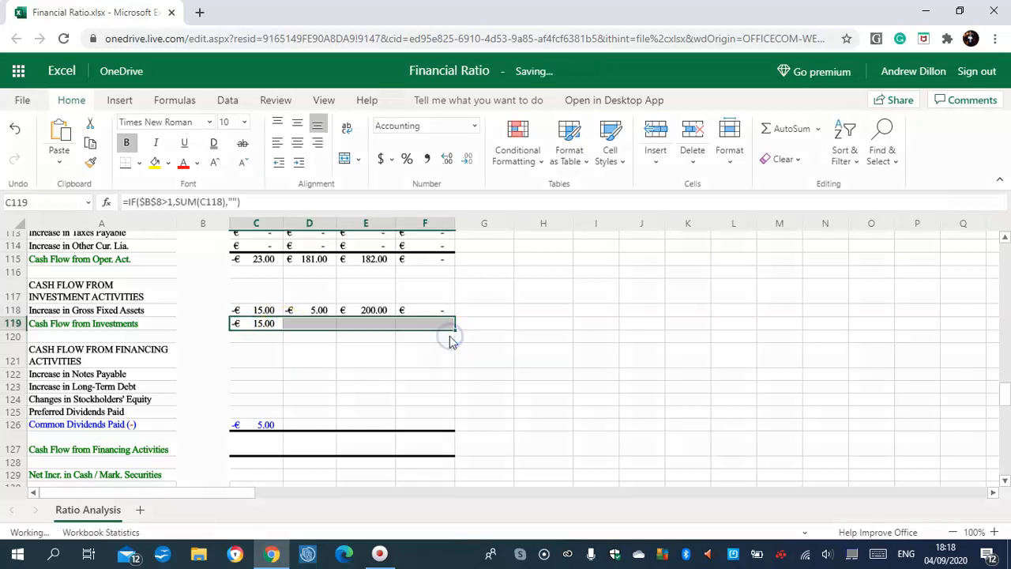
click(271, 329)
click(311, 329)
click(356, 331)
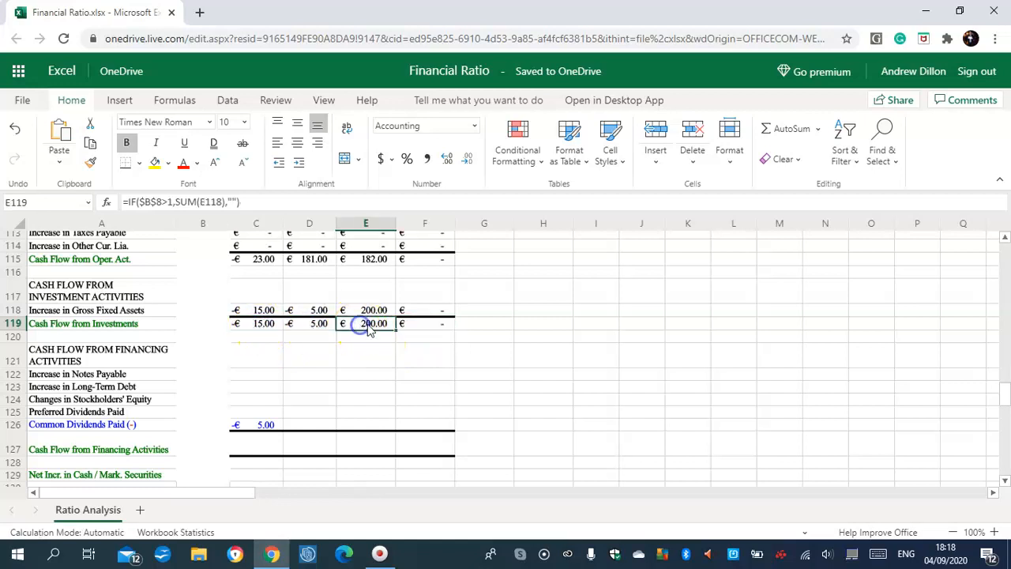
click(423, 323)
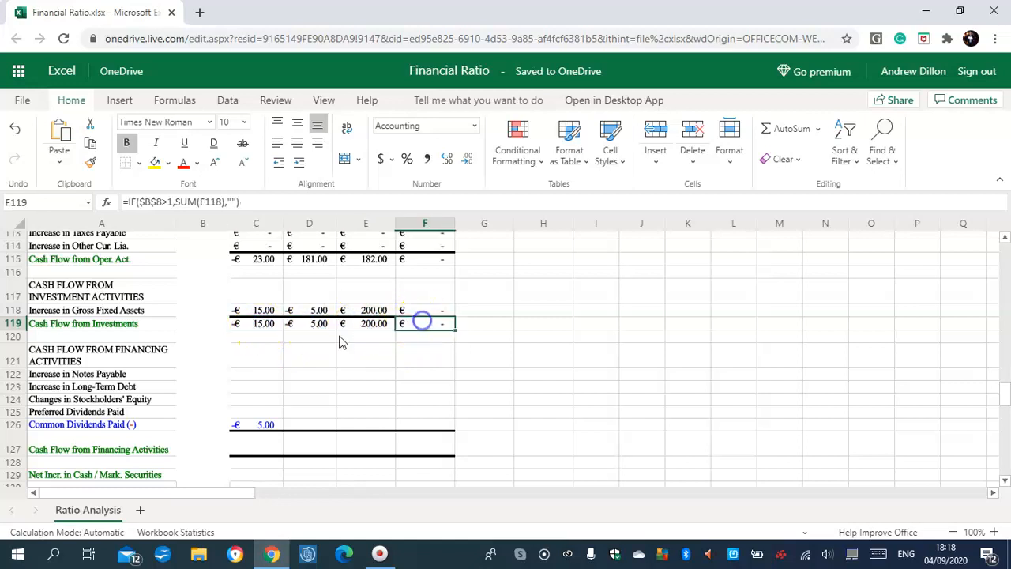
Enter the formula =IF($B$8>1,C52-B52,"") in C122 for Increase in Notes Payable and fill it across to F122
click(257, 374)
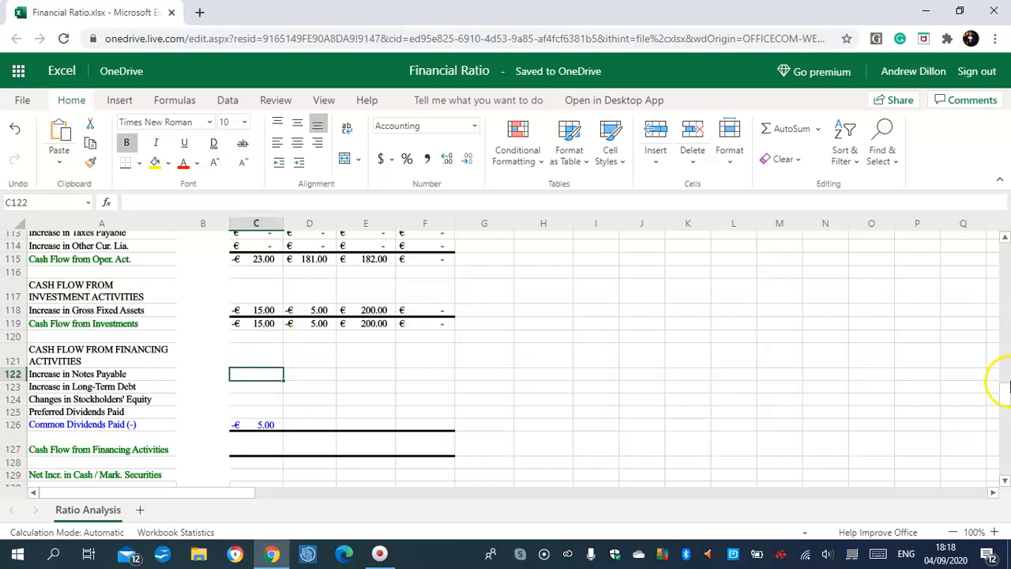
scroll(1005, 398, down, 1)
click(252, 339)
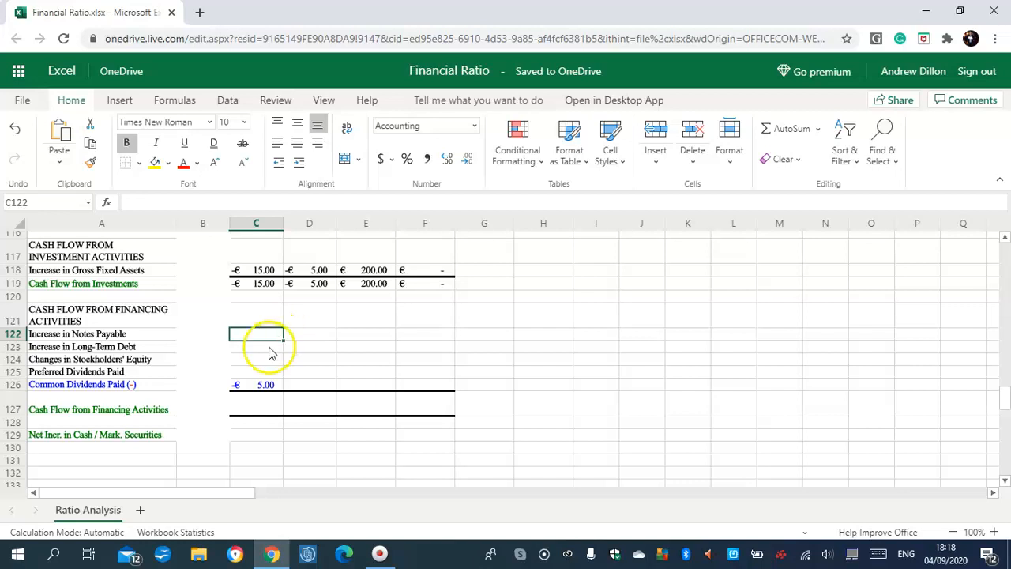
text(=IF()
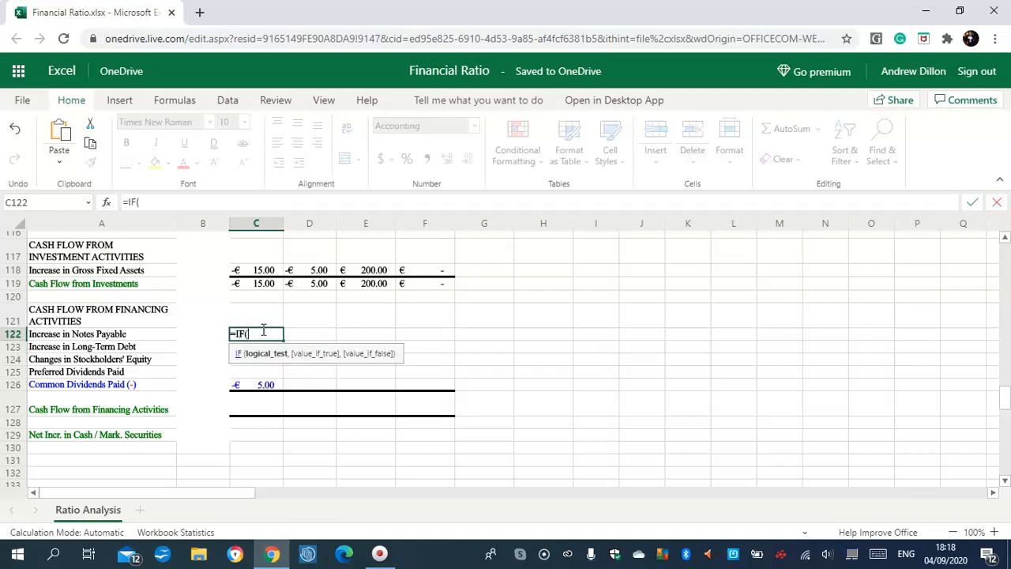
text($B$8>1,)
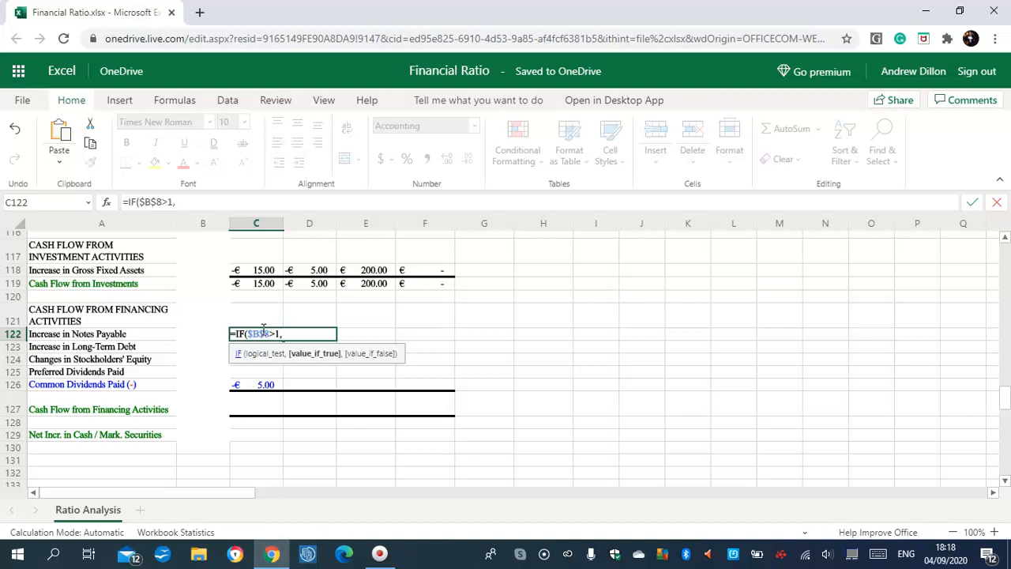
text(C)
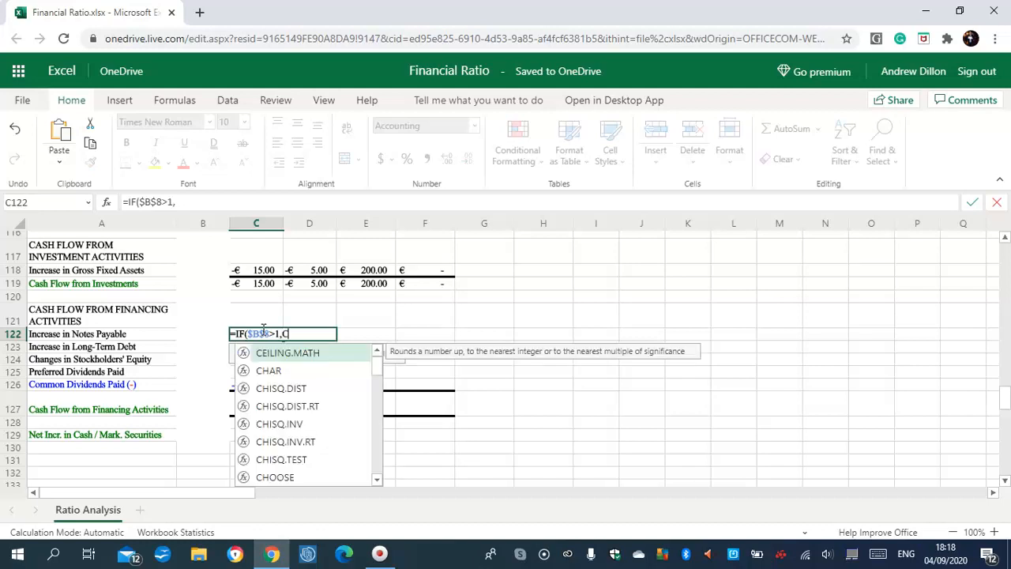
text(52-)
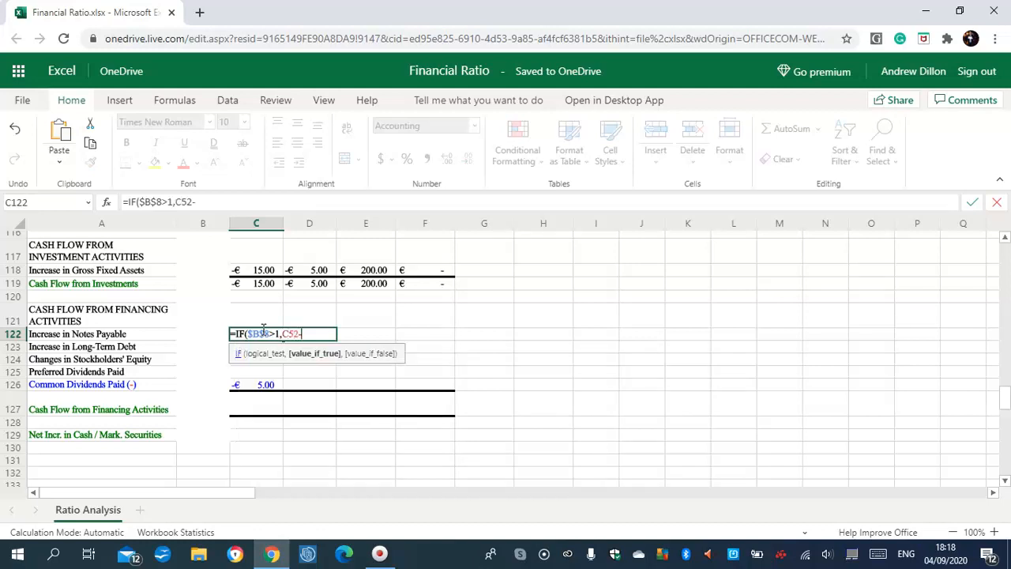
text(B52,""))
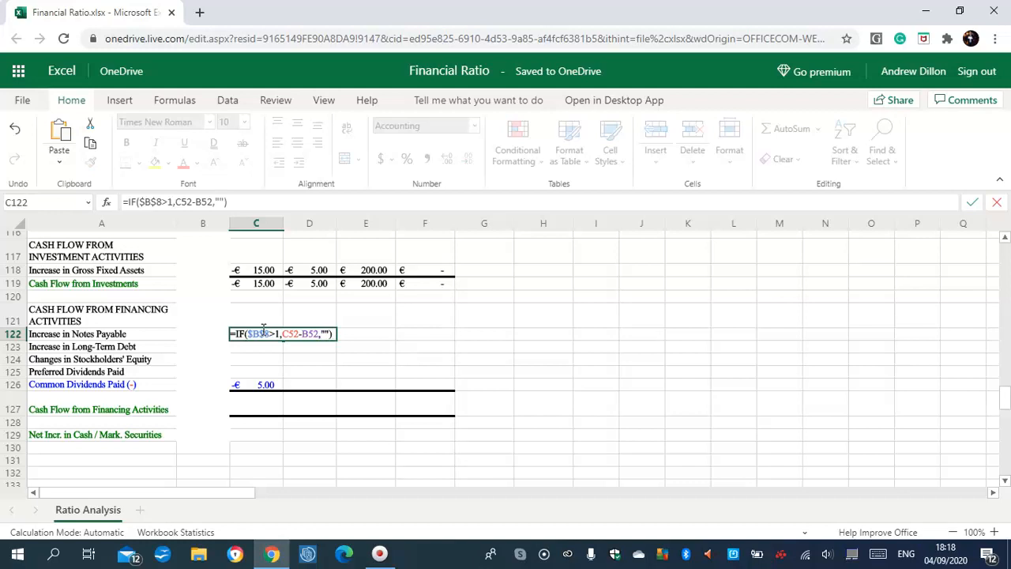
key(Return)
click(269, 335)
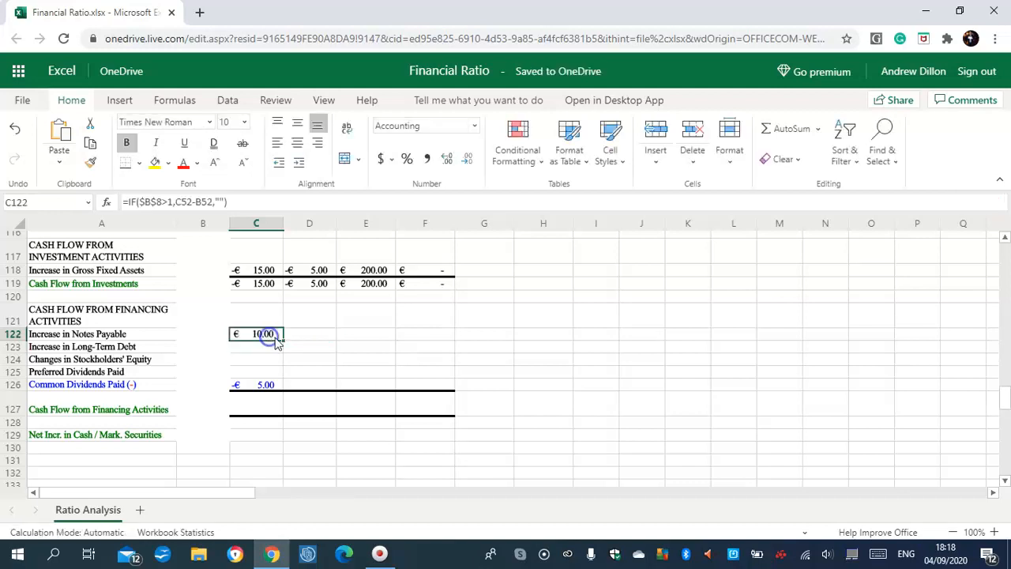
drag(282, 338, 431, 341)
Enter the formula =IF($B$8>1,C57-B57,"") in C123 for Increase in Long-Term Debt and fill it across to F123
click(271, 348)
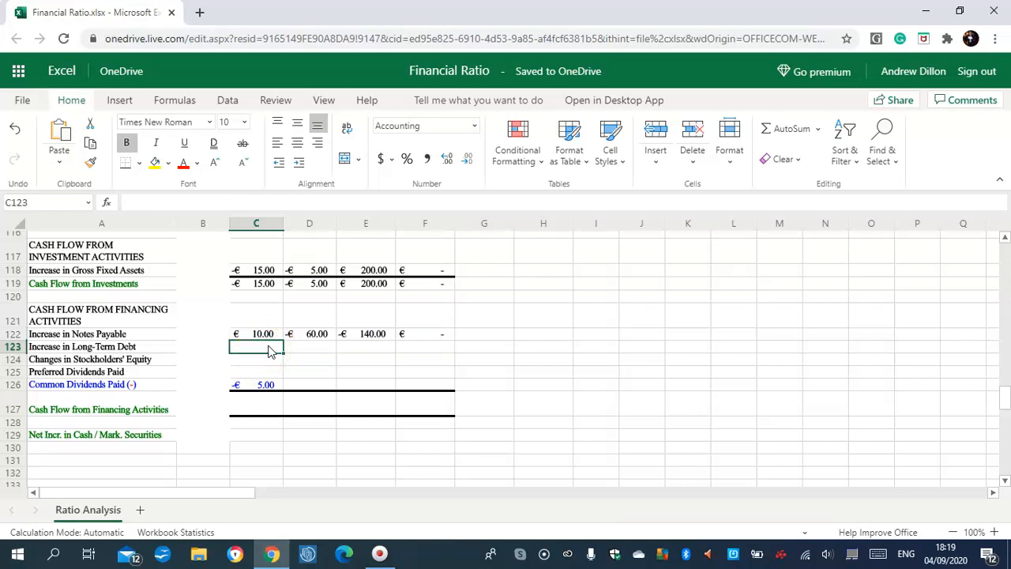
text(=IF()
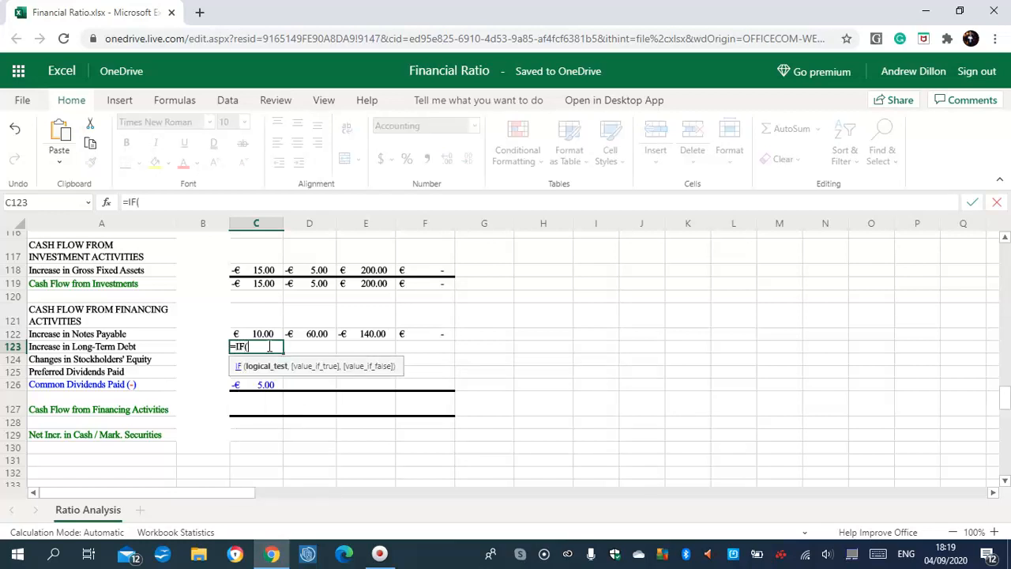
text($B$8>1,C57-B57,""))
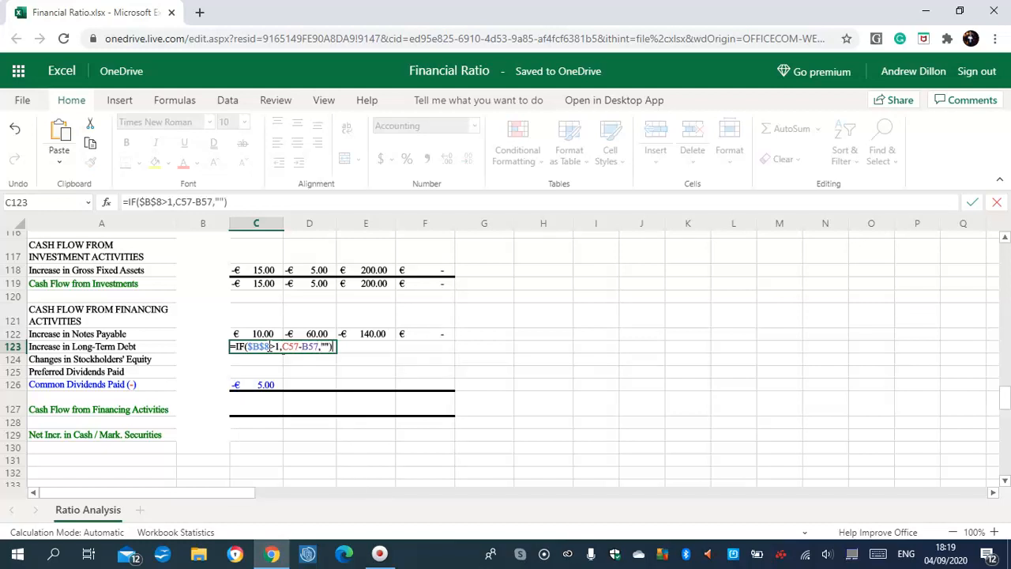
key(Return)
click(266, 346)
drag(283, 353, 414, 352)
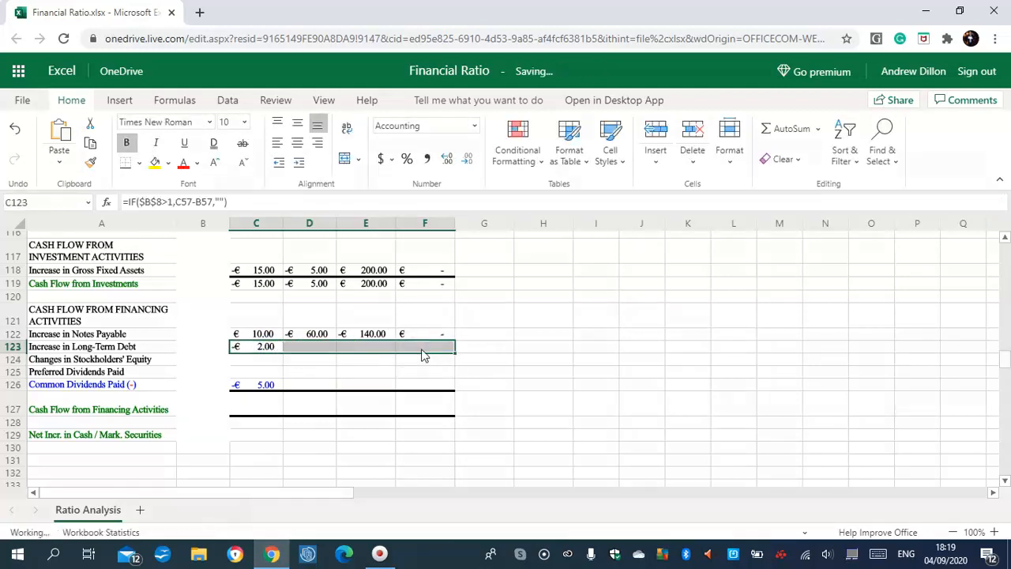
click(267, 361)
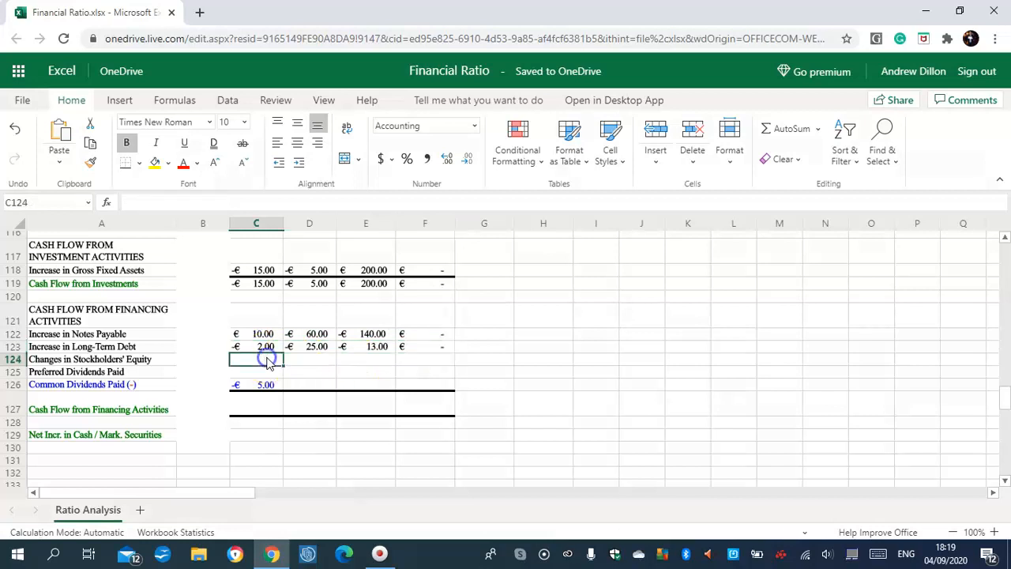
Enter the formula =IF($B$8>1,SUM(C59:C61)-SUM(B59:B61),"") in C124 for Changes in Stockholders' Equity
click(260, 346)
click(316, 348)
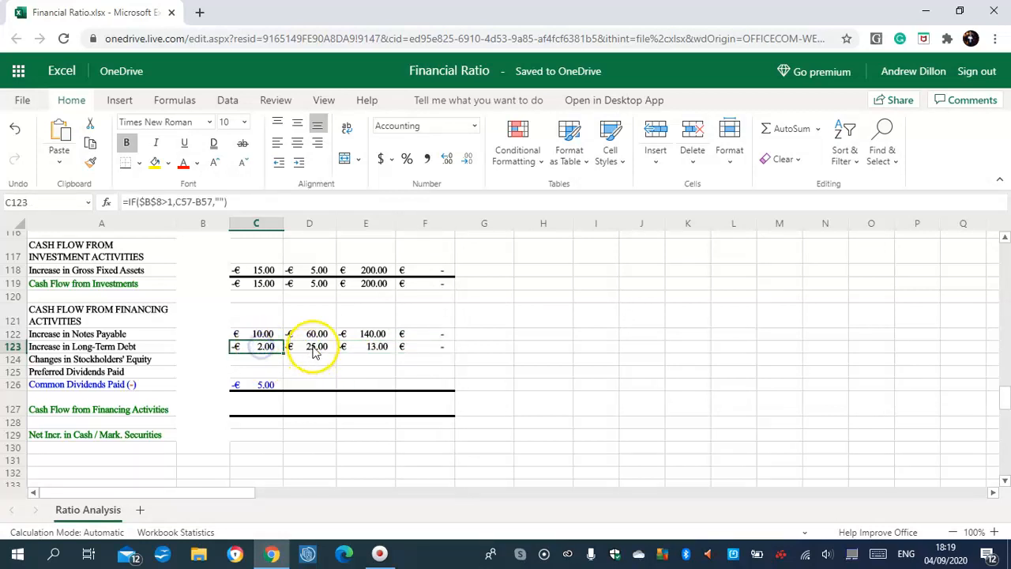
click(254, 363)
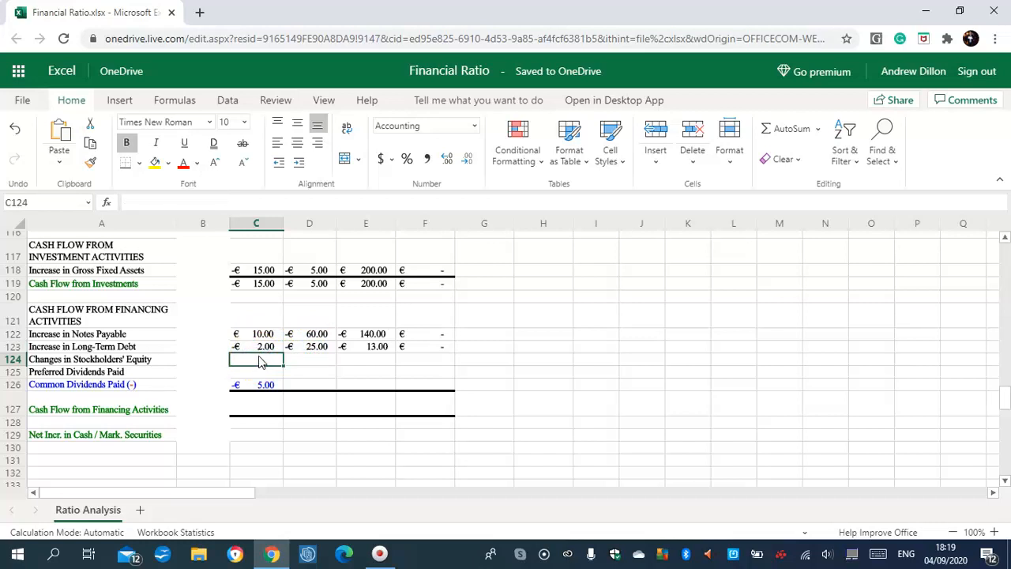
text(=)
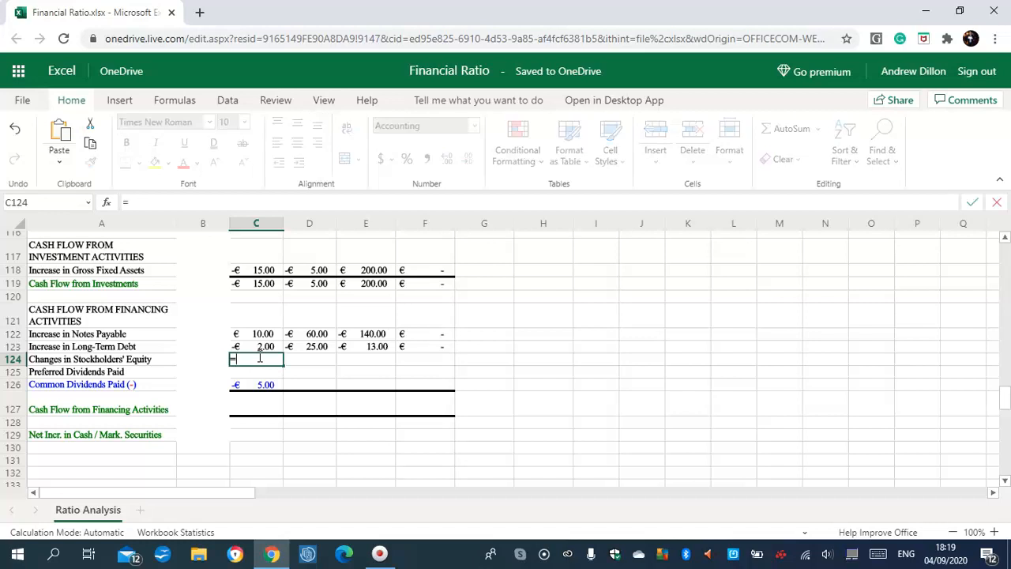
text(IF()
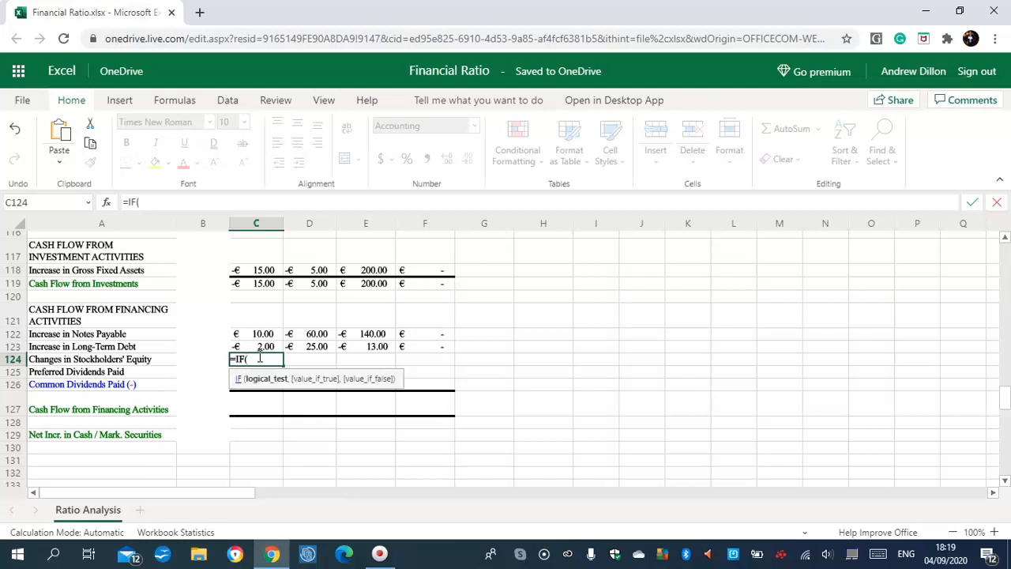
text($B$8>1,)
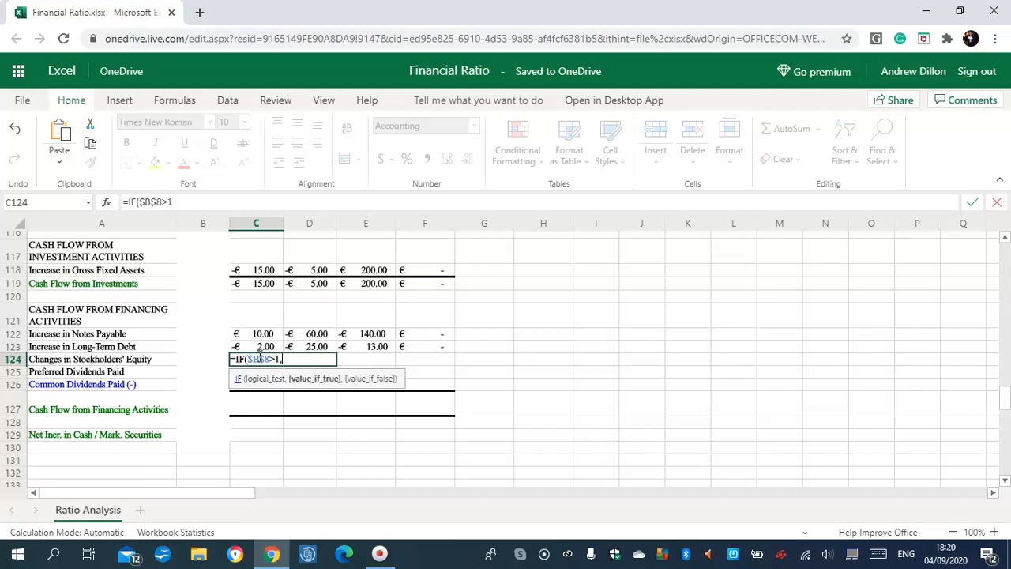
text(SUM)
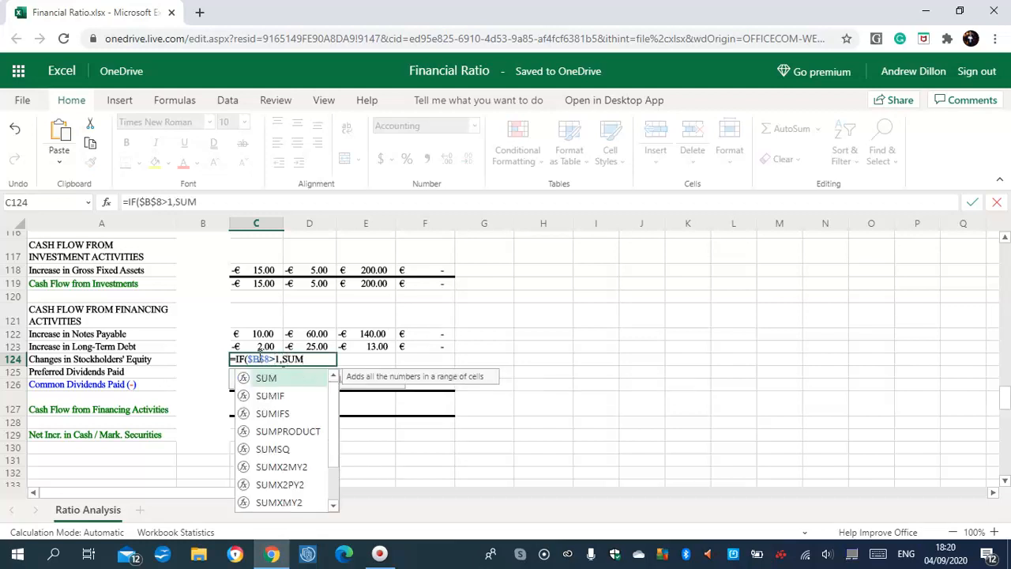
text((C59)
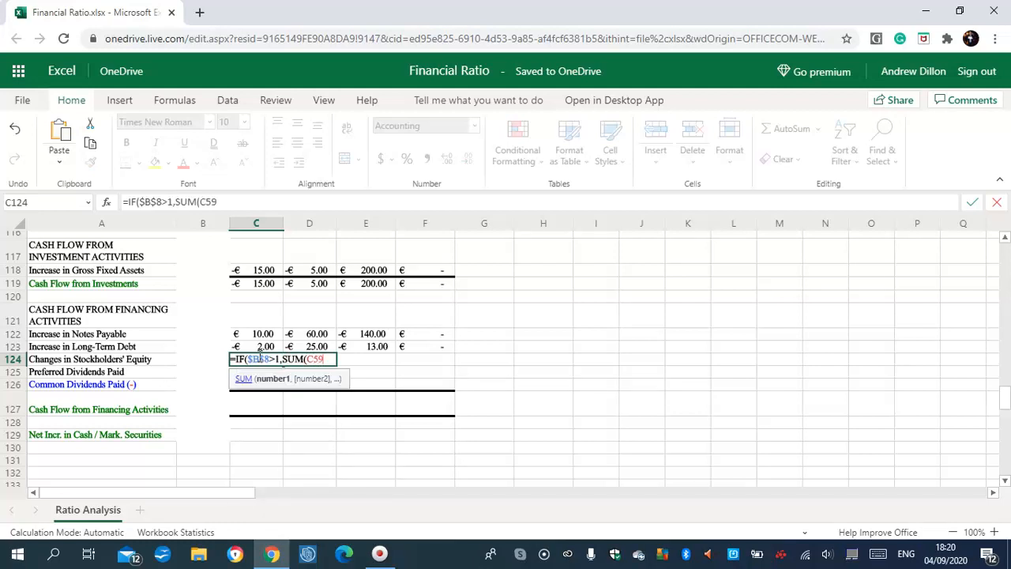
text(:C61)
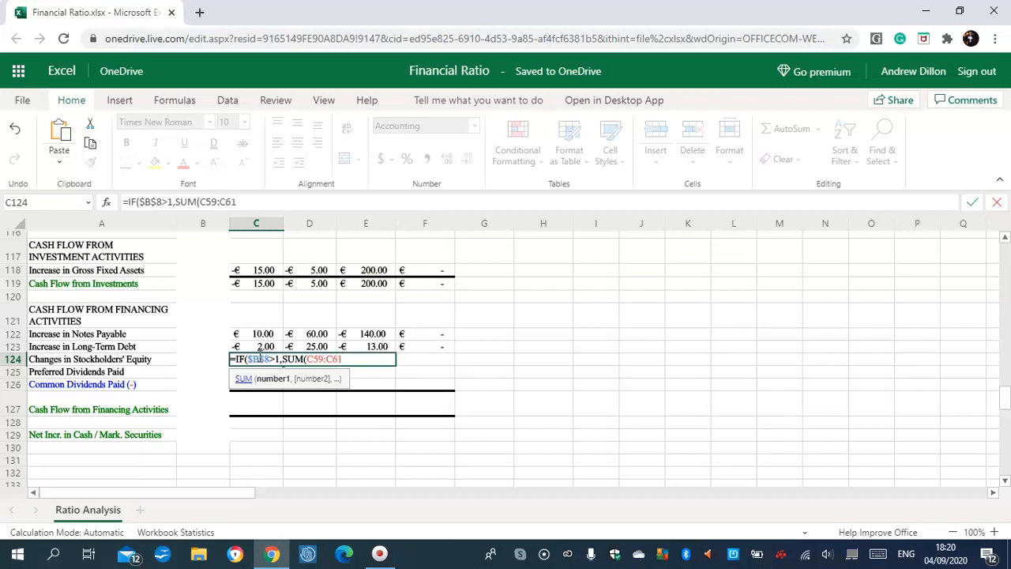
text()-SUM)
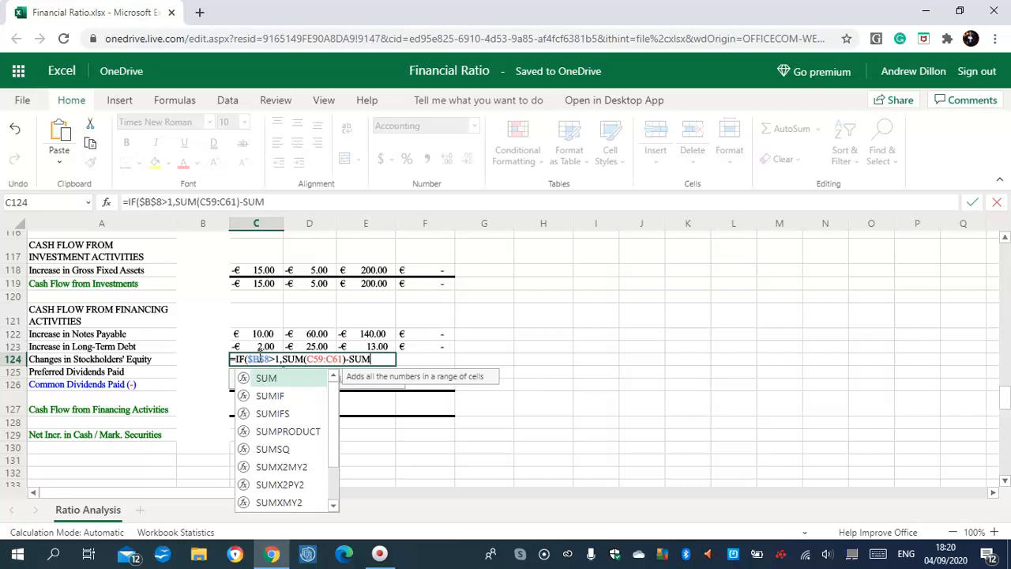
text(()
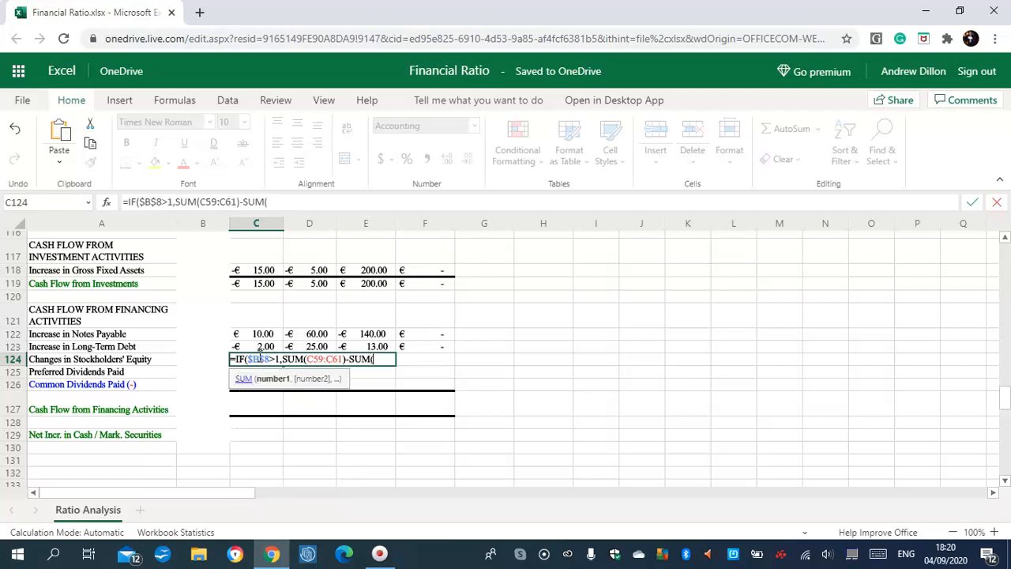
text(B59:B6)
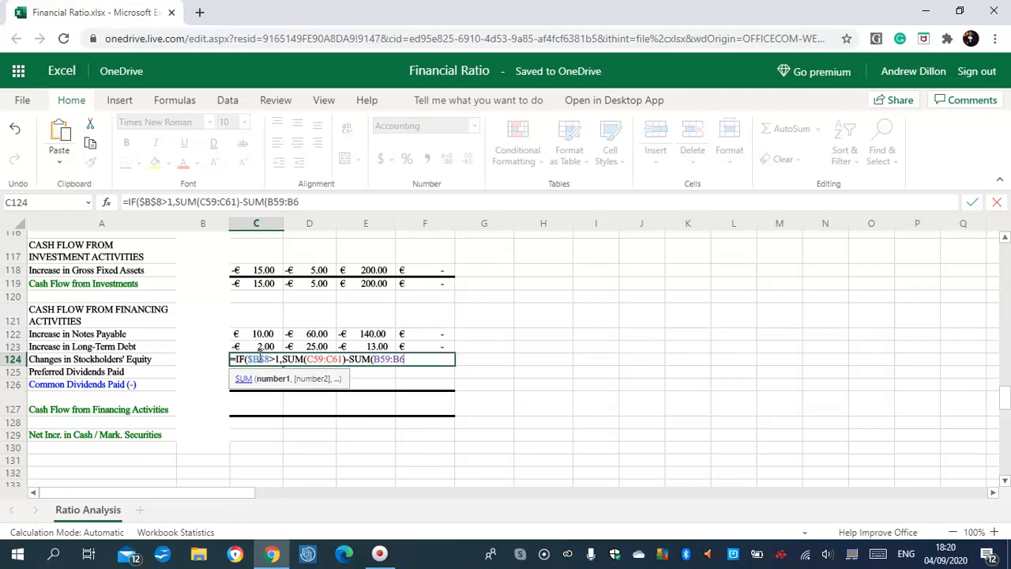
text(1))
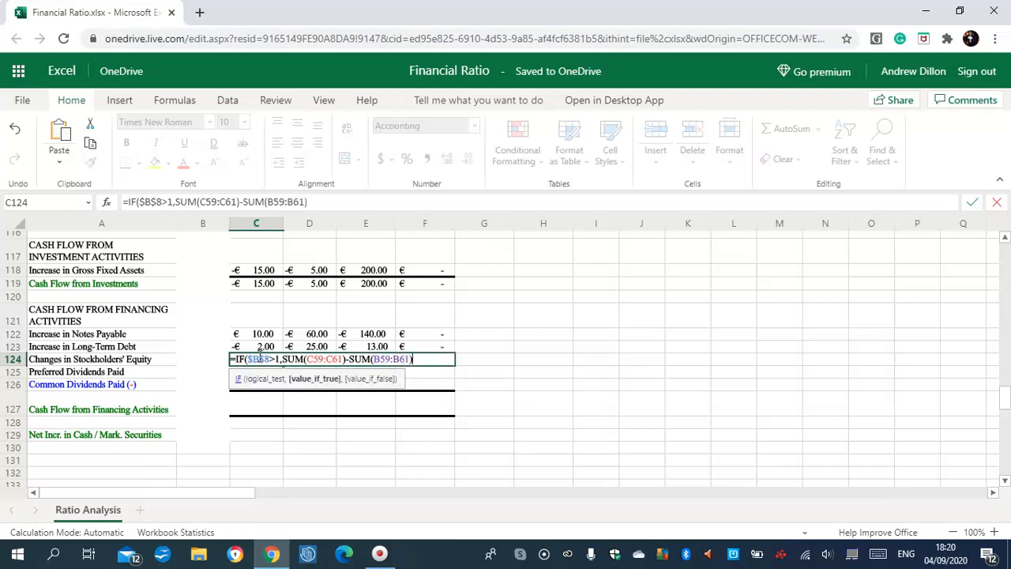
text(,""))
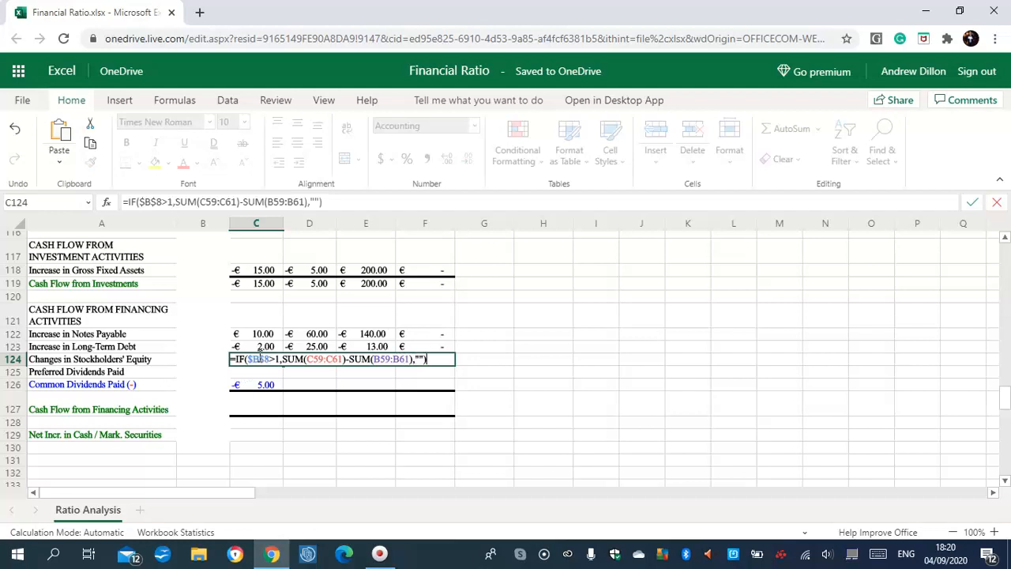
key(Return)
Fill the Changes in Stockholders' Equity formula from C124 across to F124
click(263, 359)
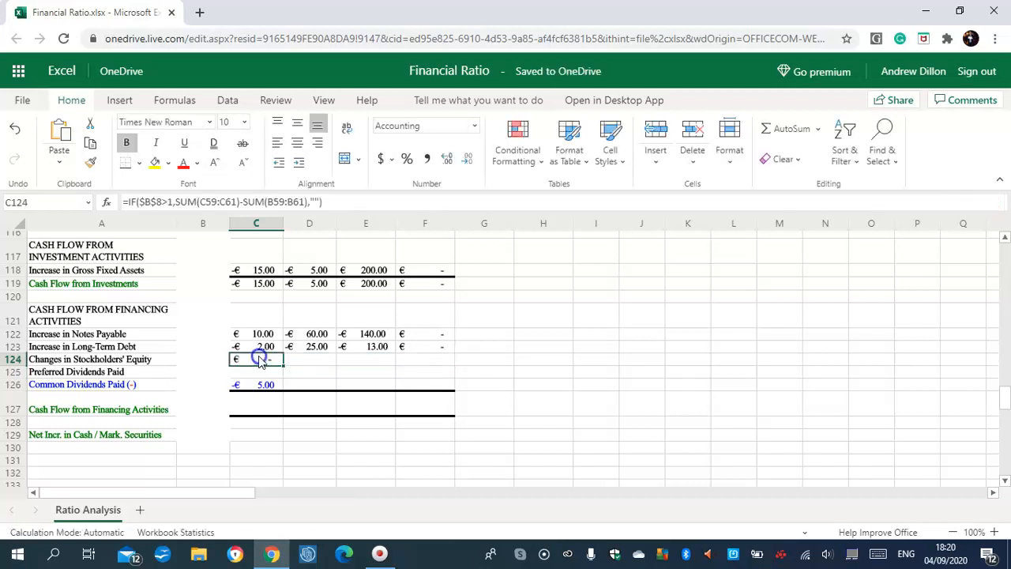
drag(276, 361, 403, 356)
drag(404, 357, 404, 357)
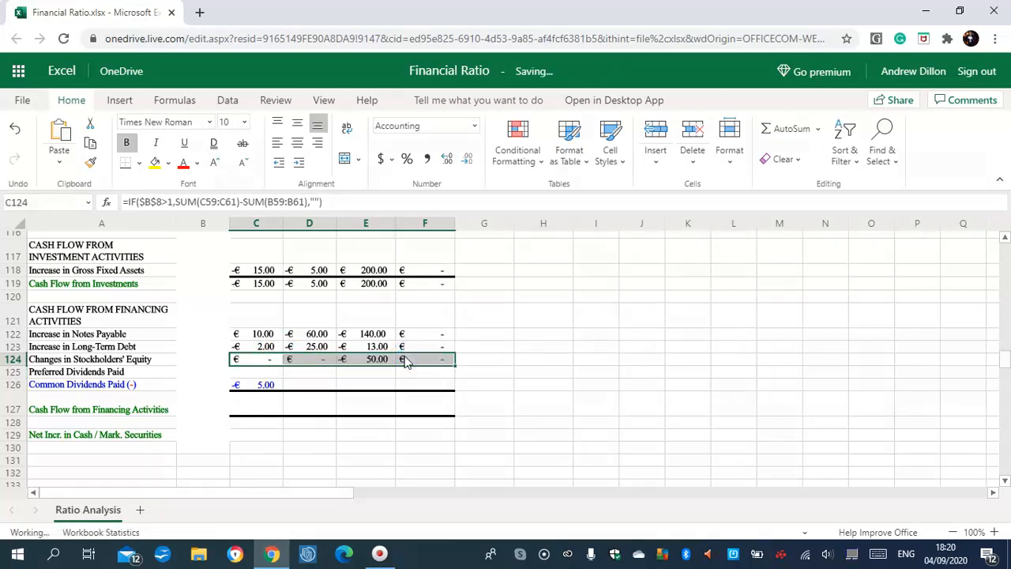
Enter the formula =IF($B$8>1,-C27,"") in C125 for Preferred Dividends Paid and fill it across to F125
click(273, 374)
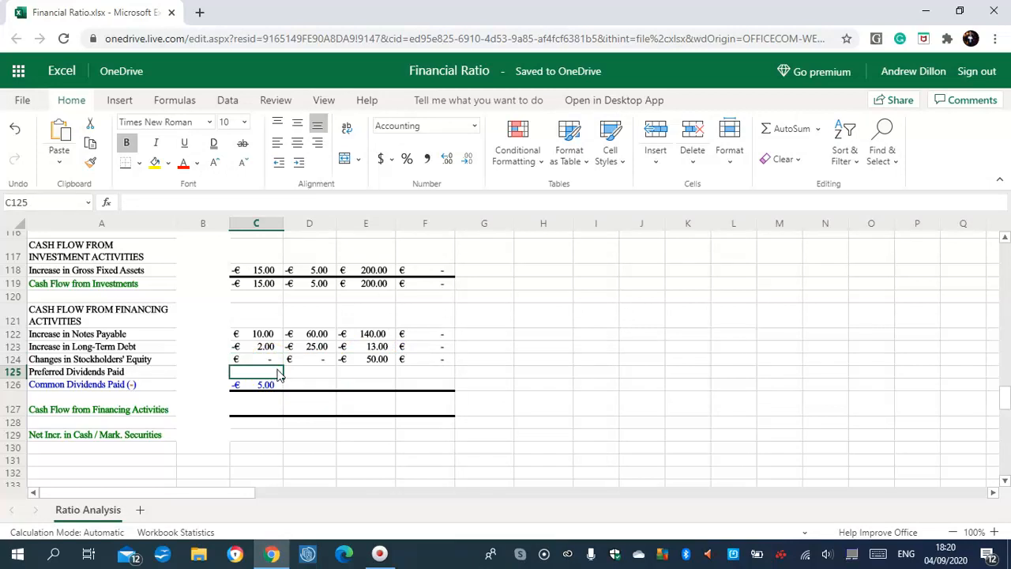
text(=)
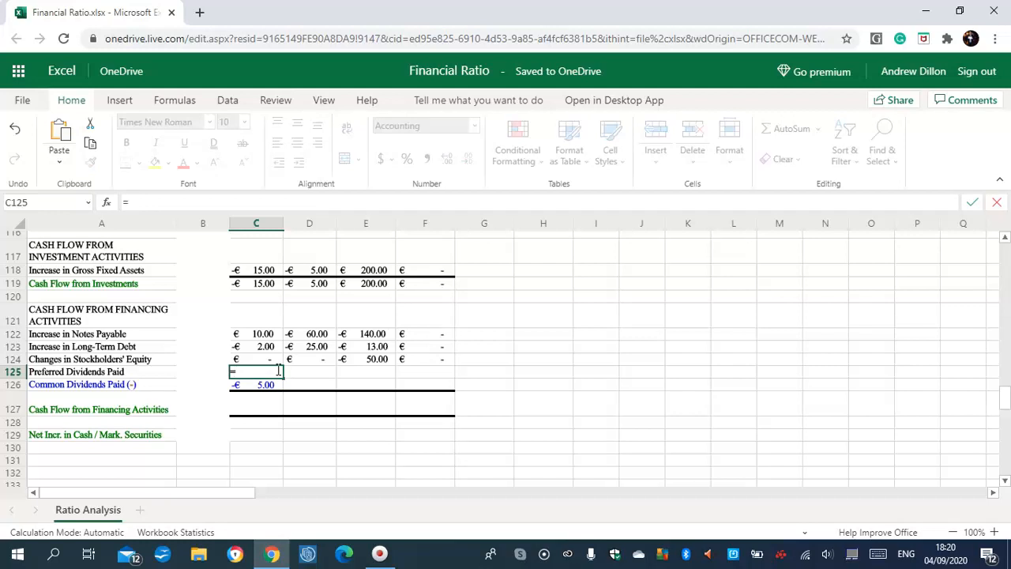
text(IF)
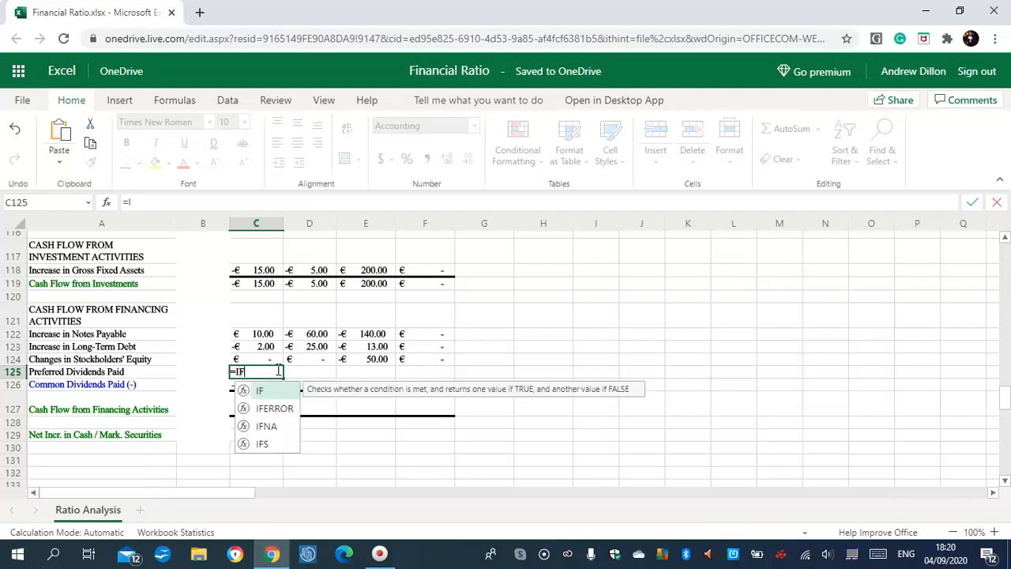
text(($B$8>1)
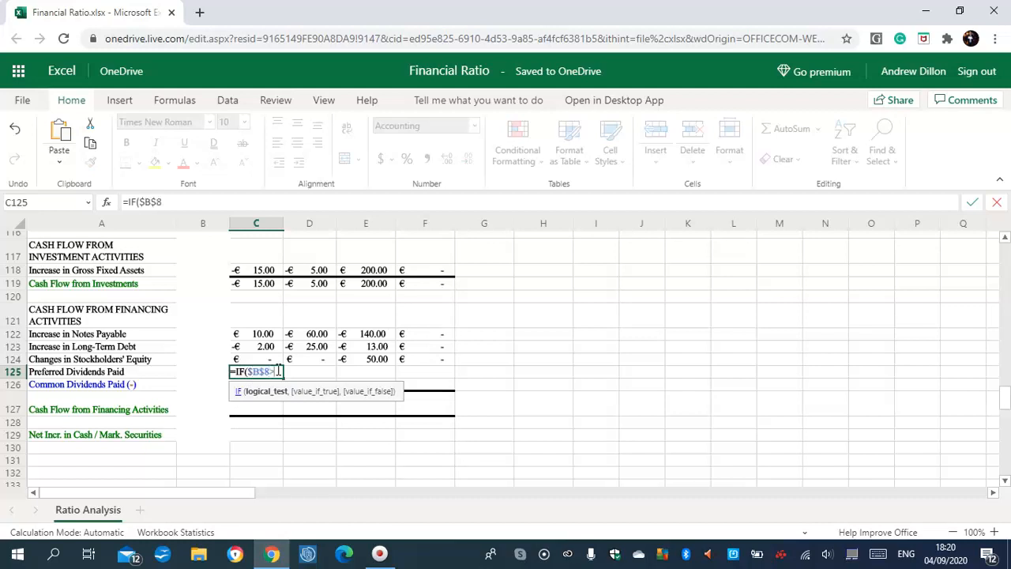
text(,-)
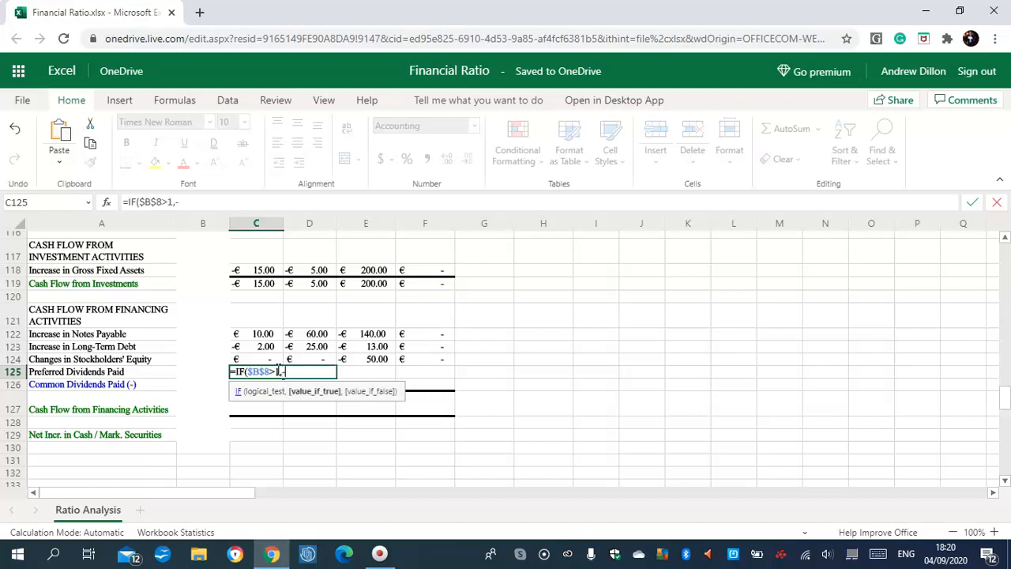
text(C27,""))
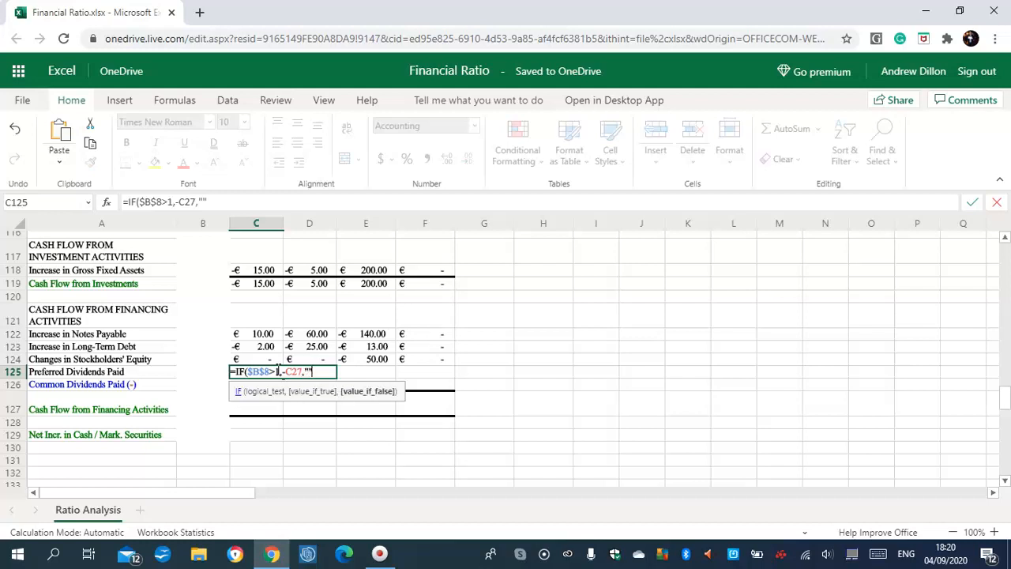
key(Return)
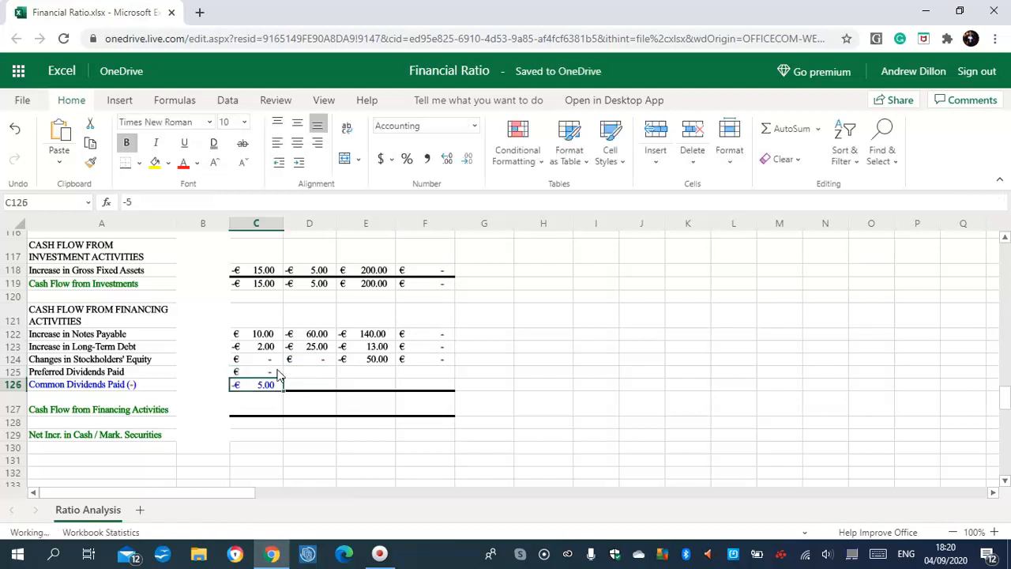
click(276, 374)
drag(283, 377, 404, 374)
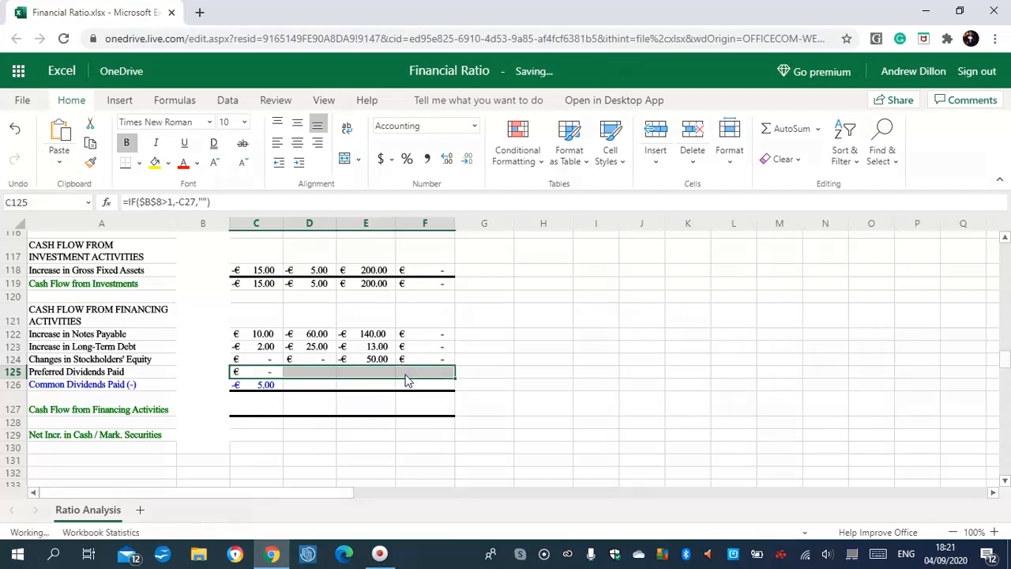
Enter the formula =IF($B$8>1,SUM(C122:C126),"") in C127 for Cash Flow from Financing Activities
click(259, 403)
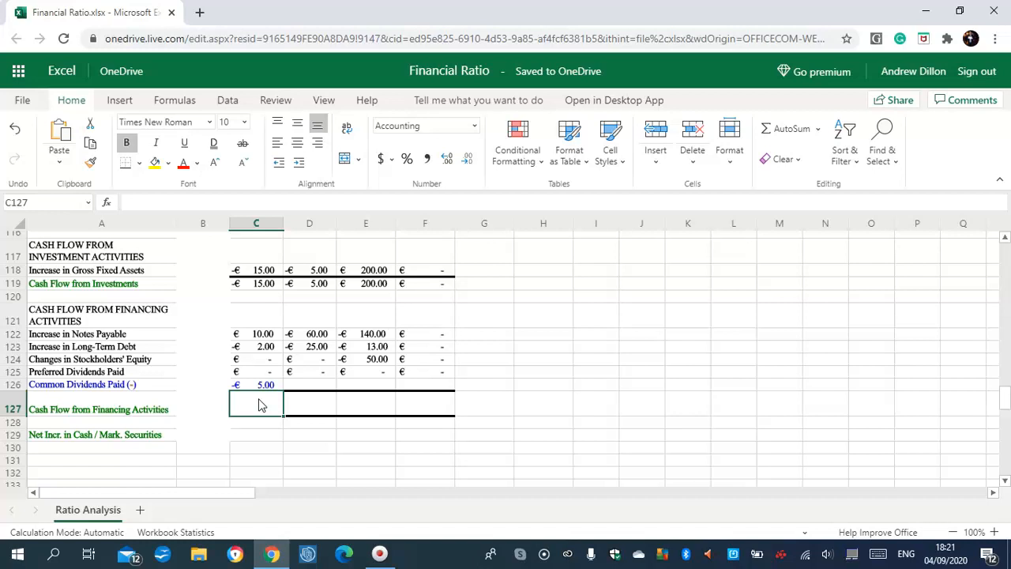
click(266, 405)
text(=I)
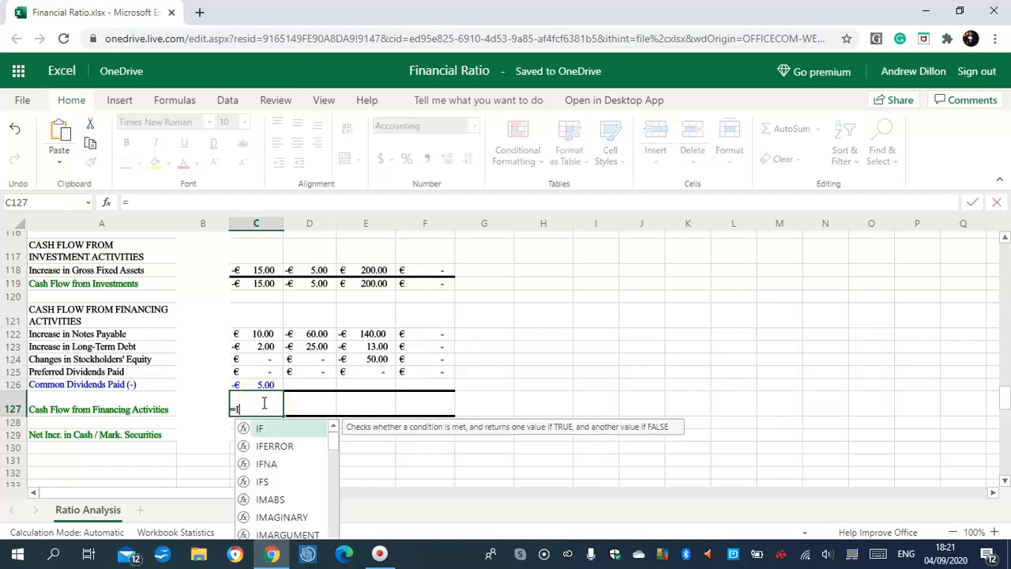
text(F()
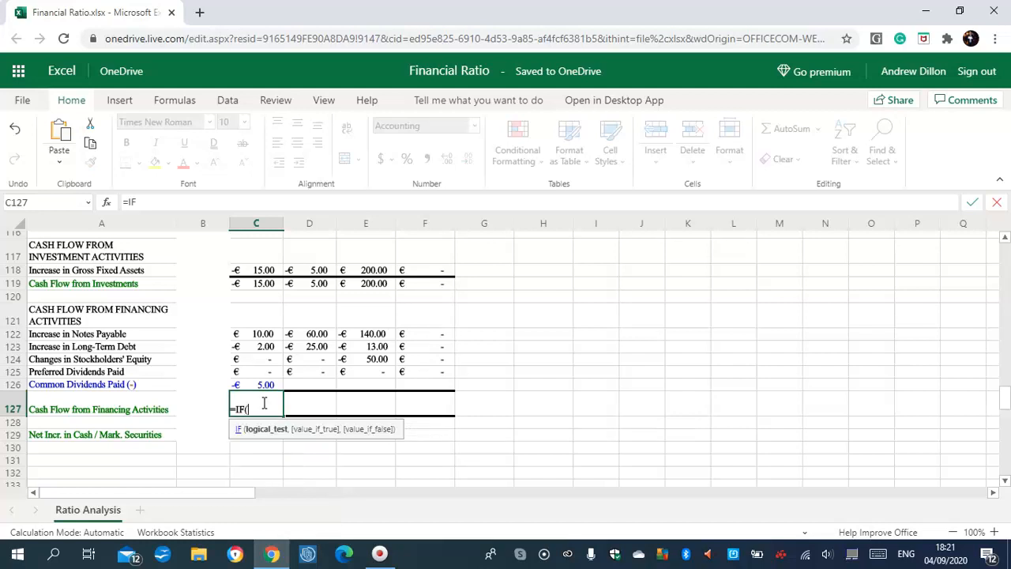
text($B$8>1,SUM)
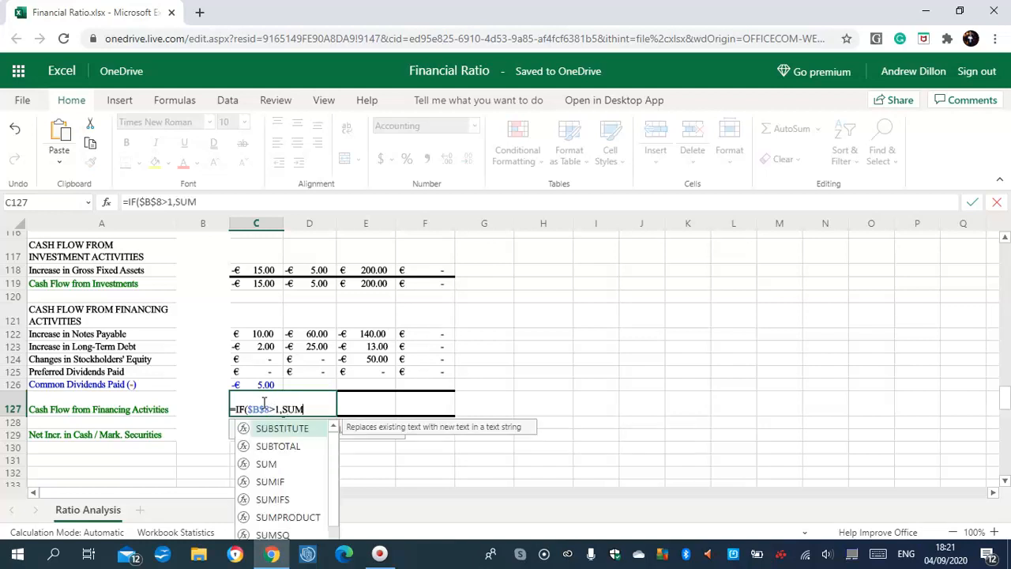
text(()
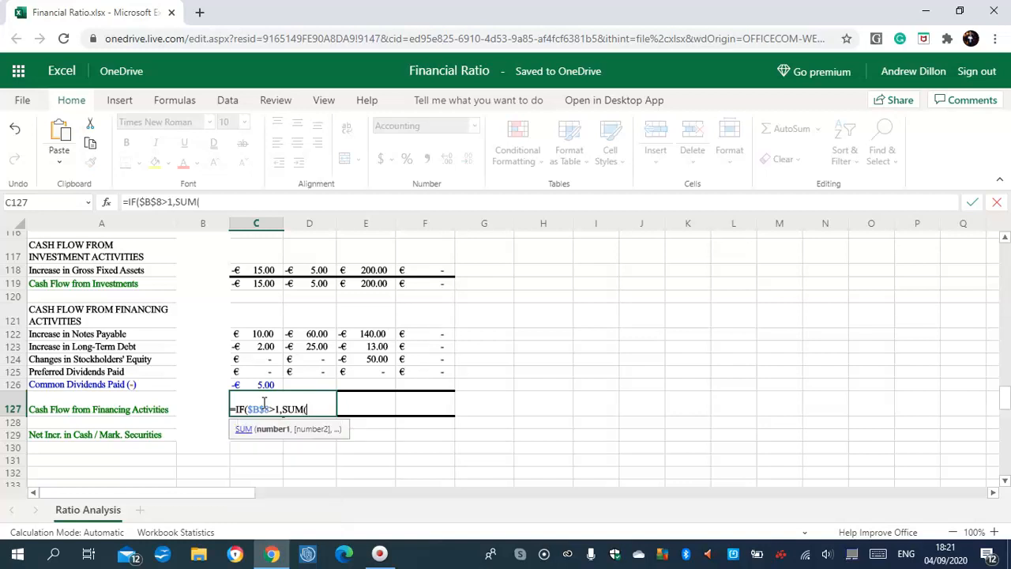
text(C122)
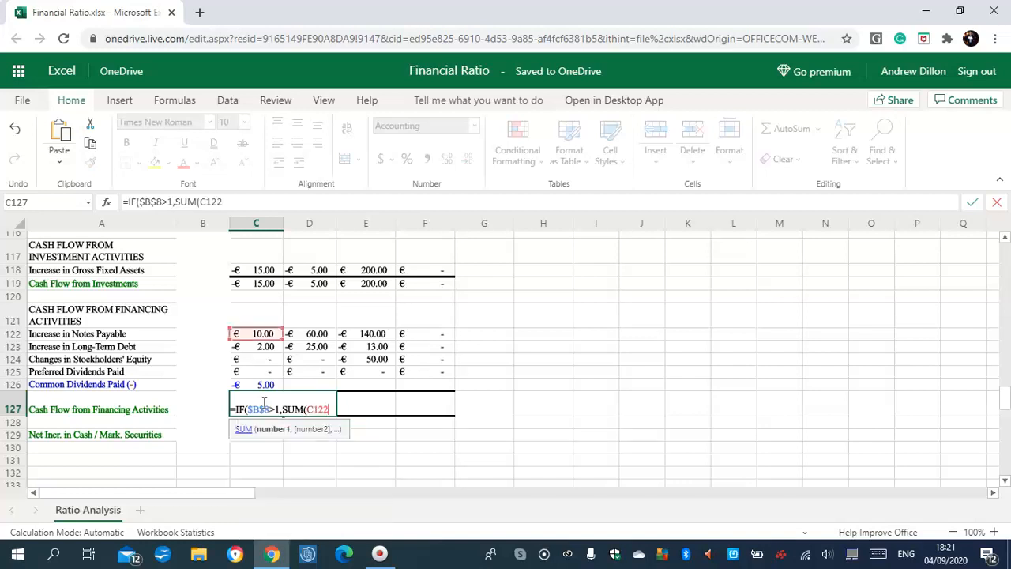
text(:C12)
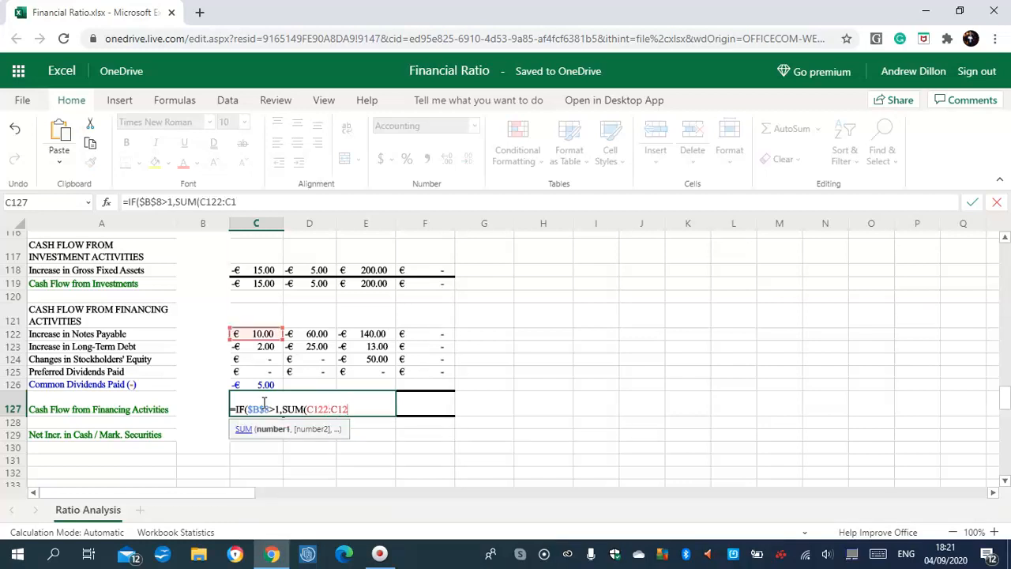
text(6),""))
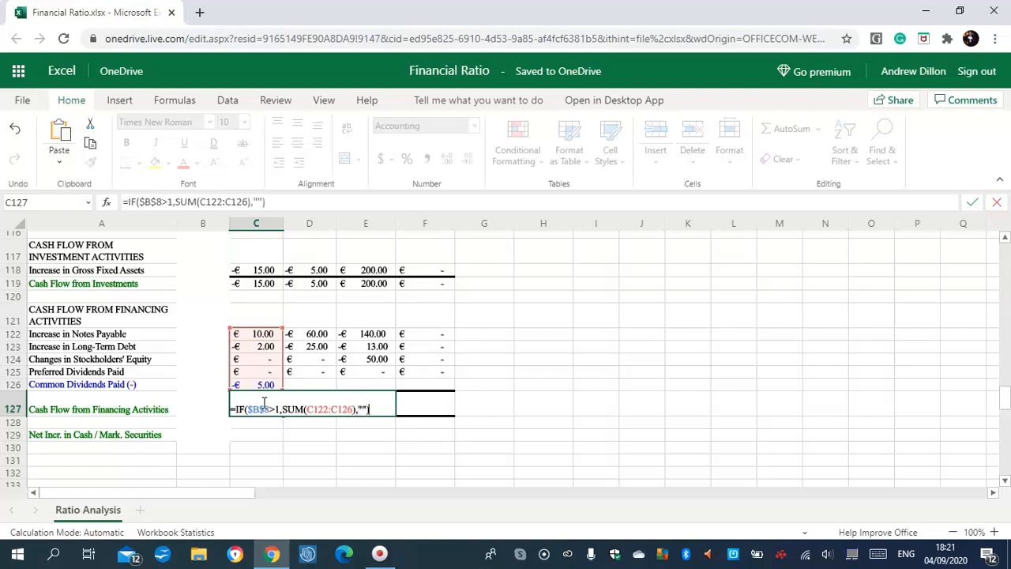
key(Return)
Fill the Cash Flow from Financing Activities formula from C127 across to F127 and check the formulas in C127 and D127
click(267, 407)
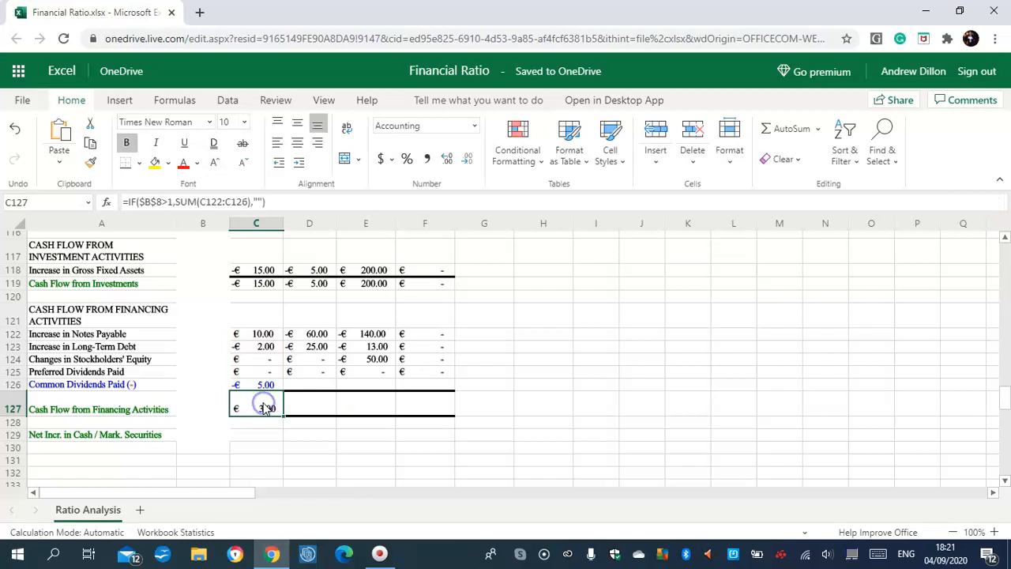
drag(275, 408, 435, 409)
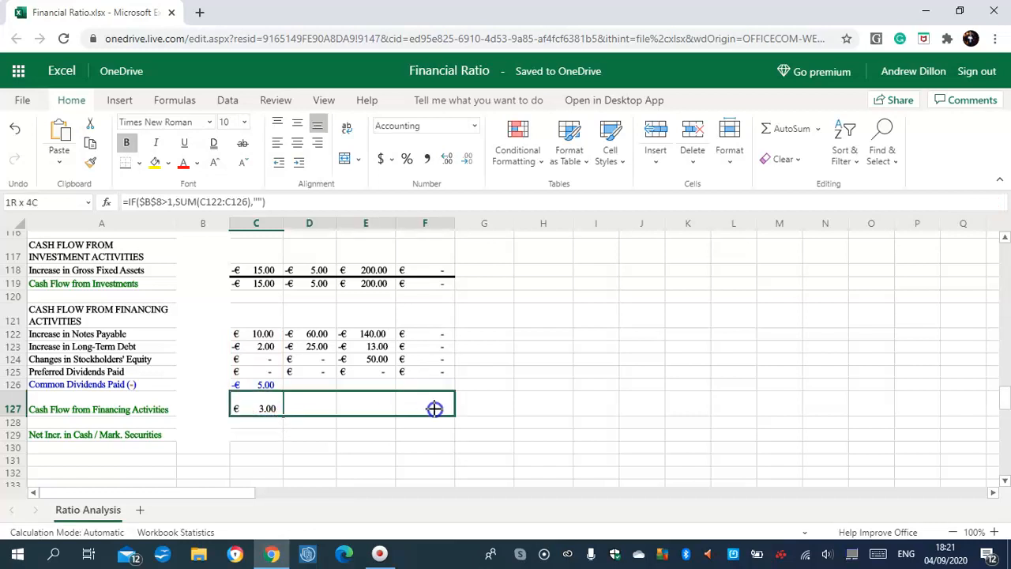
key(ctrl+r)
click(259, 408)
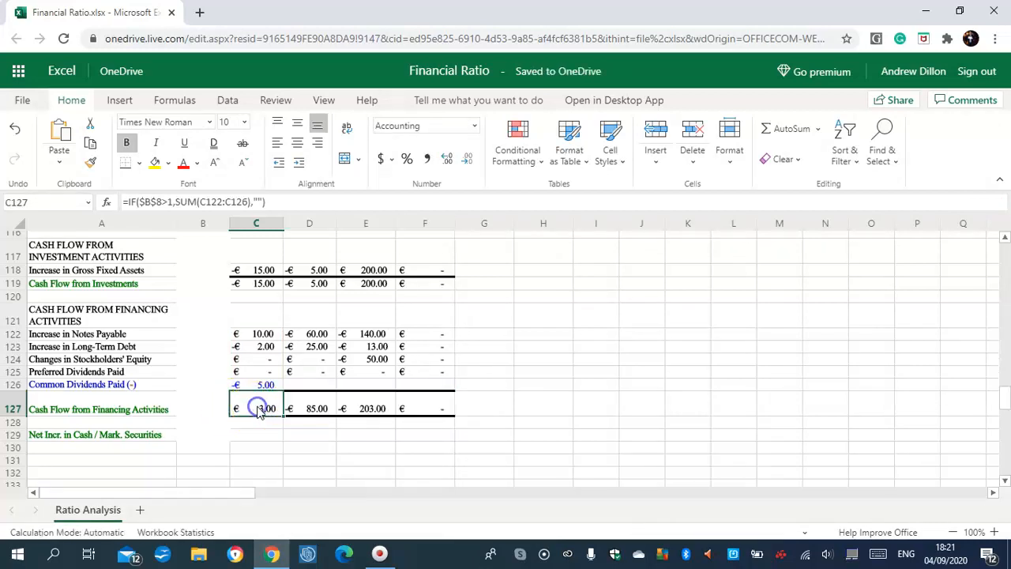
click(308, 408)
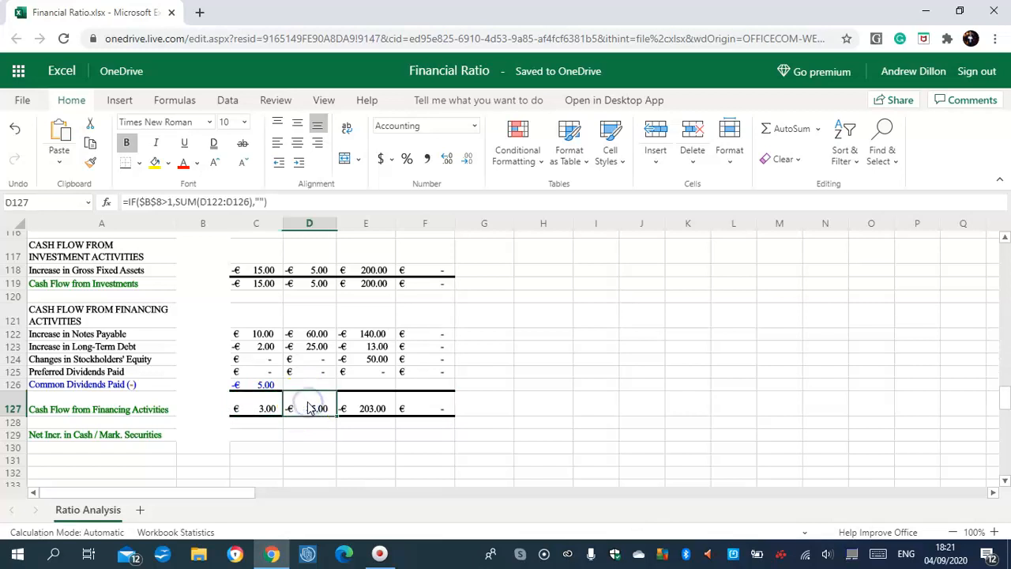
Check the Cash Flow from Financing Activities formulas in E127, F127 and C127
click(372, 411)
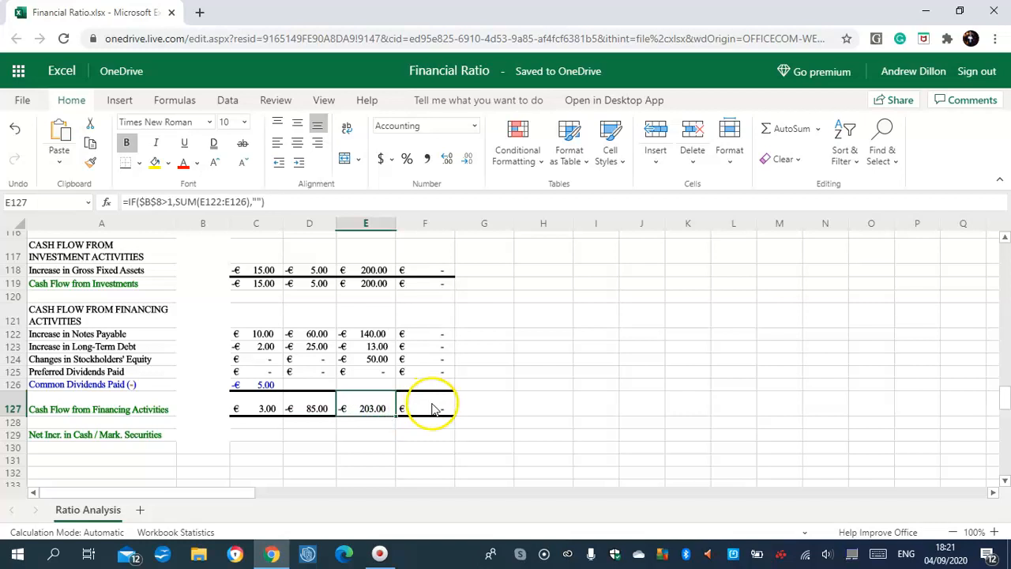
click(433, 408)
click(267, 408)
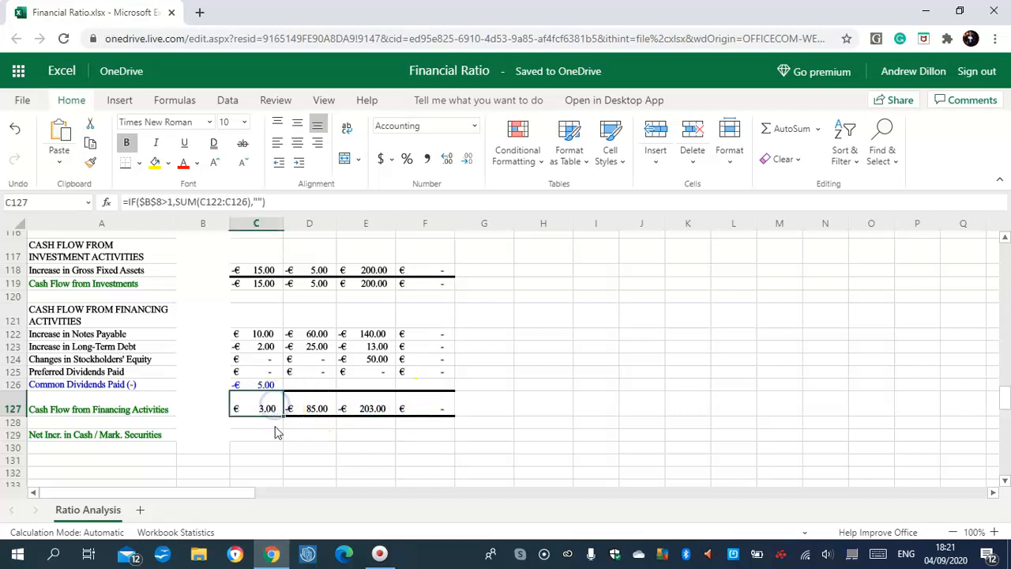
Enter the formula =IF($B$8>1,C115+C119+C127,"") in C129 for Net Incr. in Cash / Mark. Securities and fill it across to F129
click(265, 431)
click(271, 437)
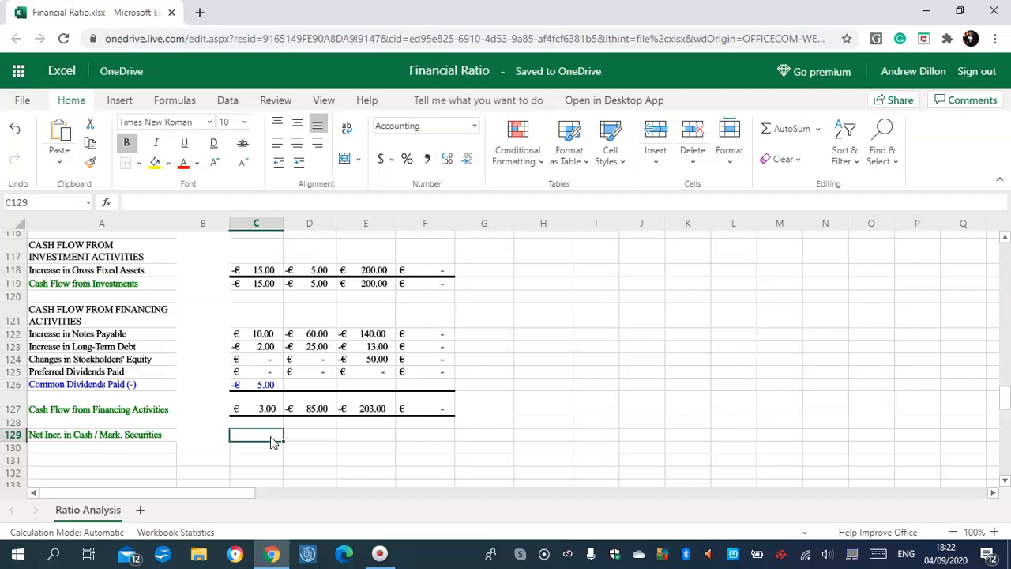
text(=)
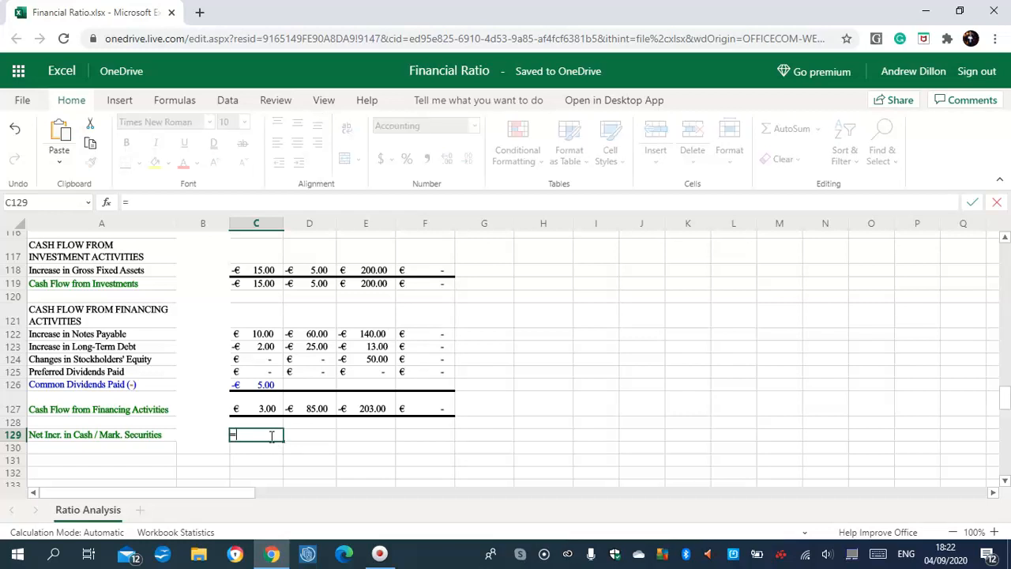
text(IF()
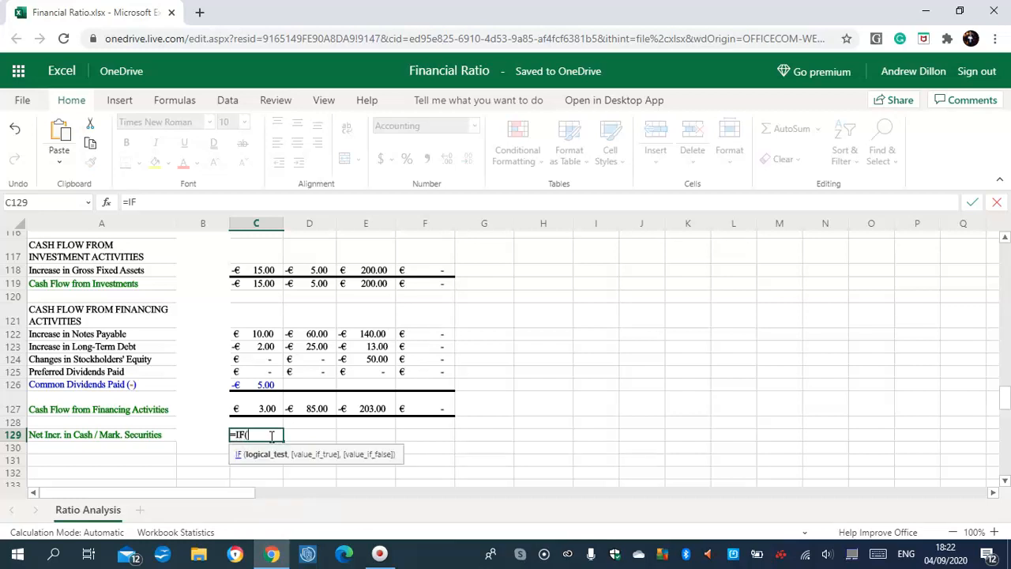
text($B$8>1,)
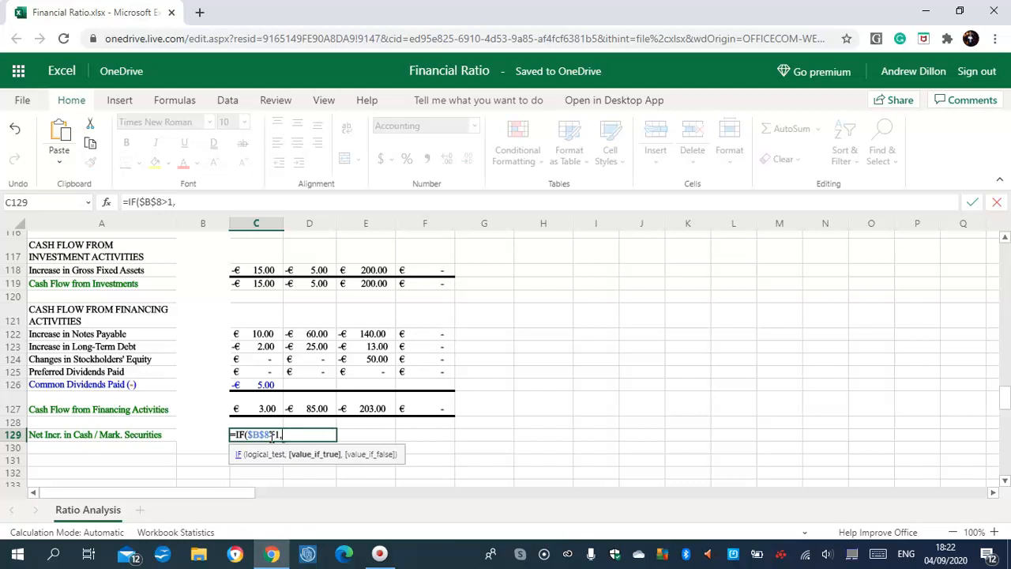
text(C115+C)
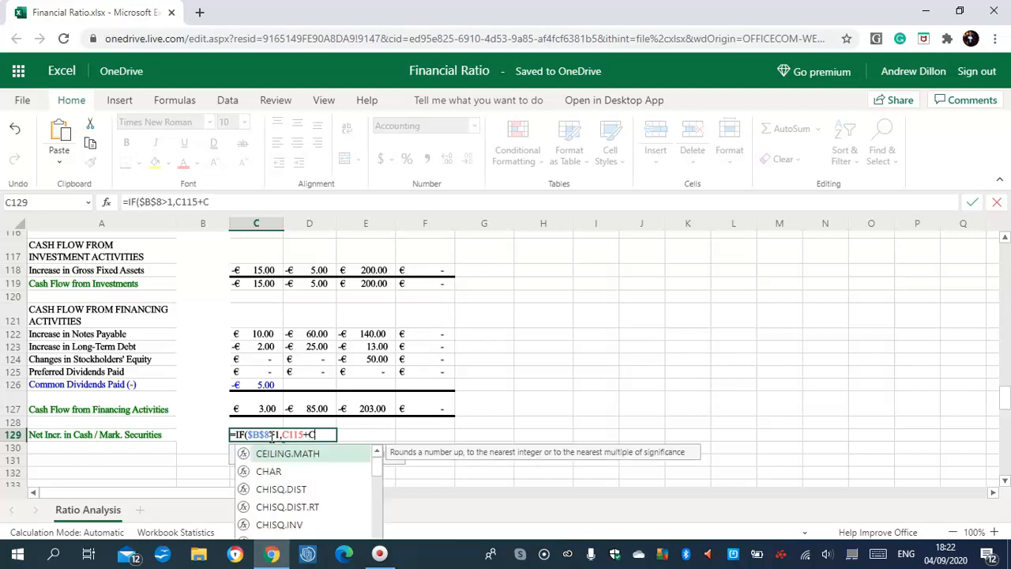
text(119+)
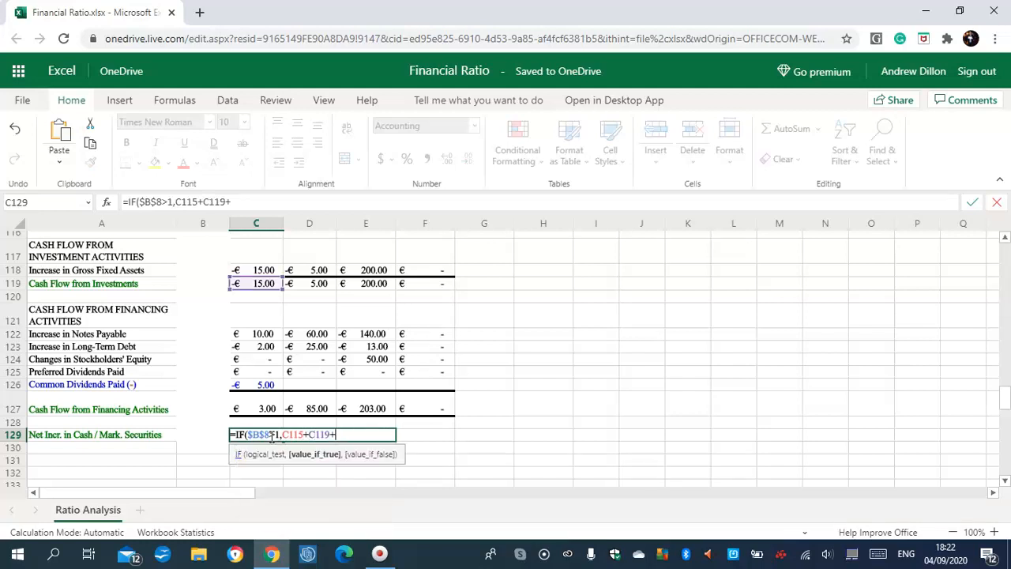
text(C127)
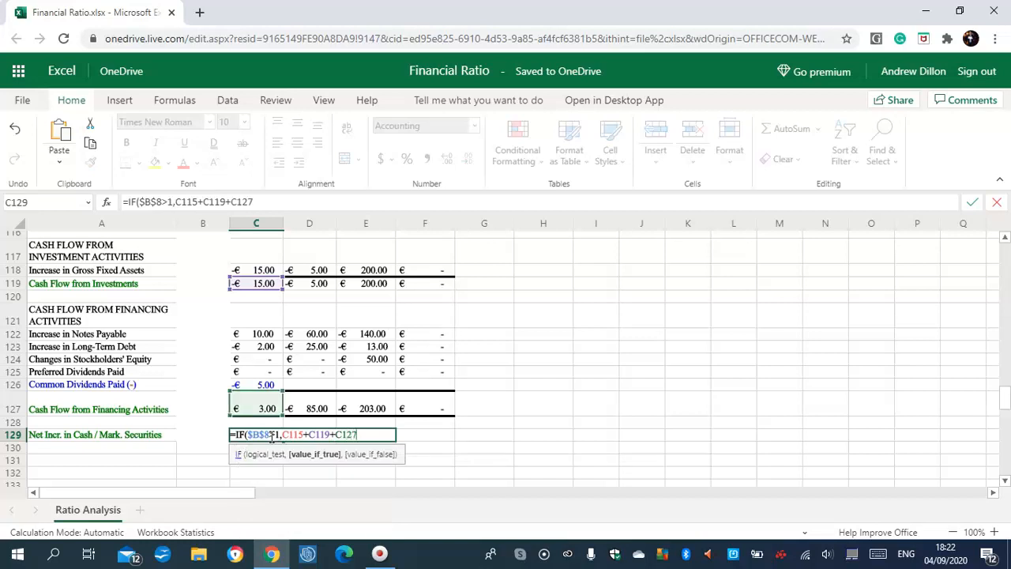
text(,""))
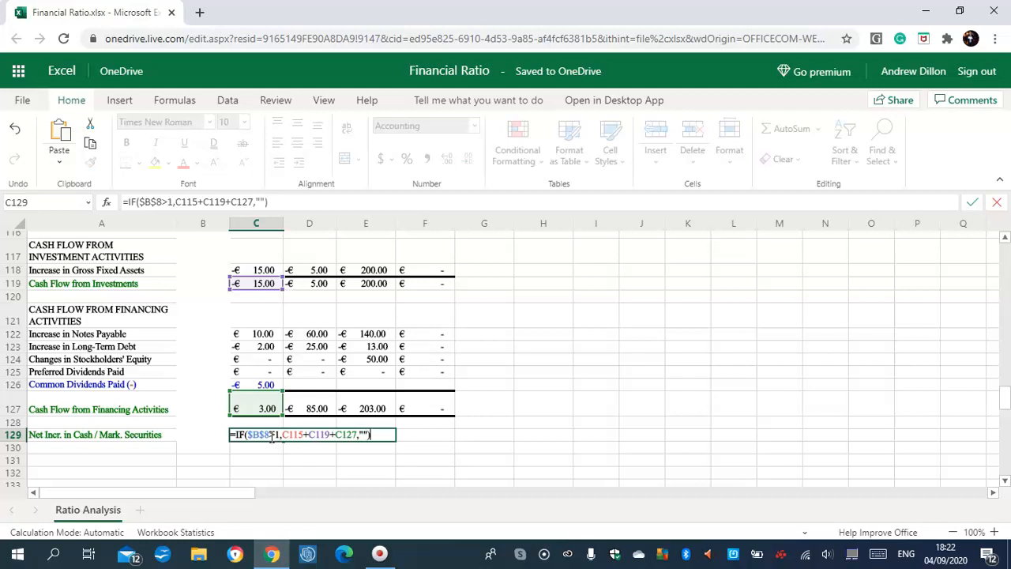
key(Return)
click(271, 440)
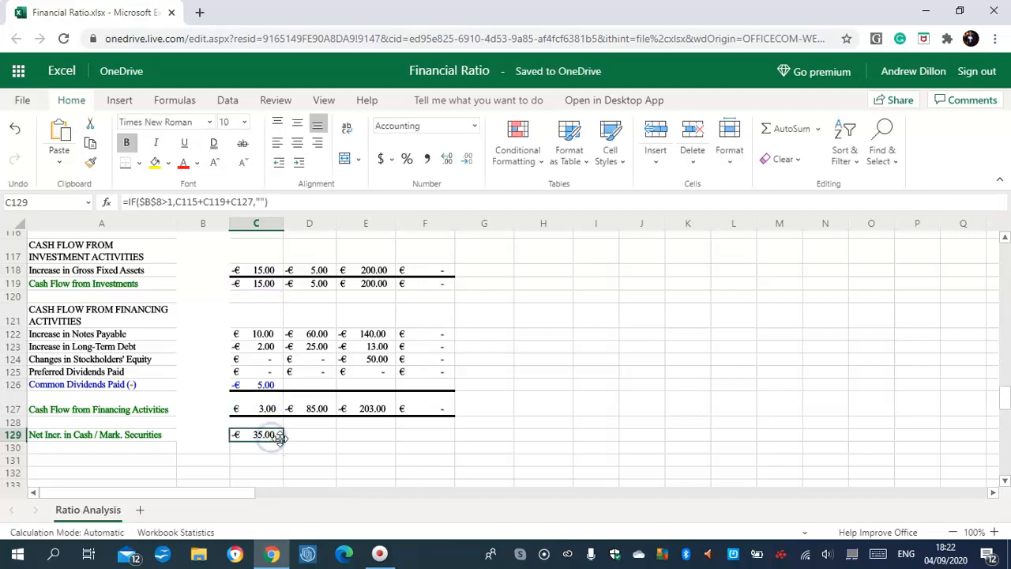
drag(285, 442, 412, 444)
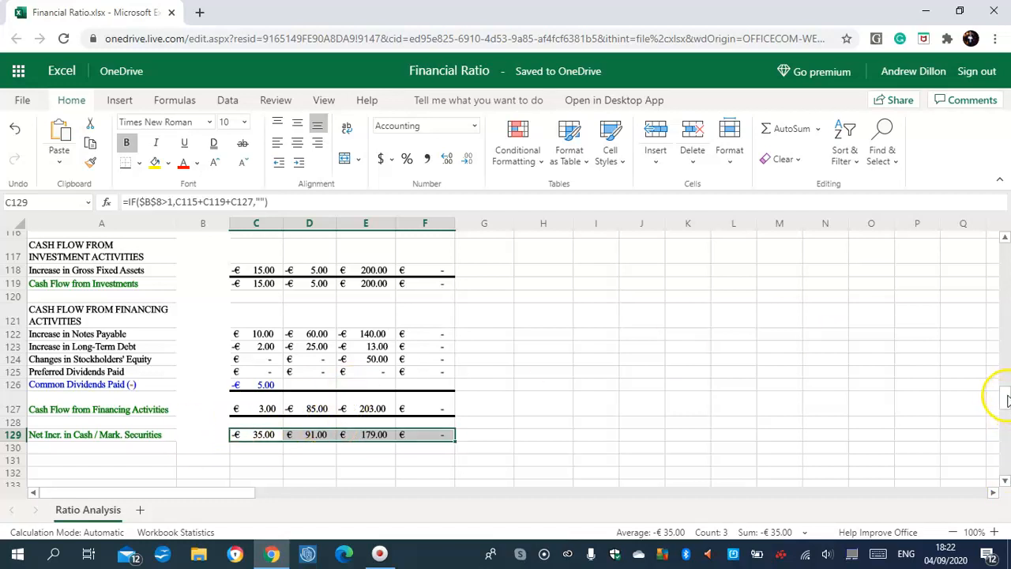
Review the financing activities rows, including C122, and the balance sheet entries for Total Liabs. & Stockholders' Equity in B64 and Retained Earnings in B62
drag(1007, 397, 1008, 398)
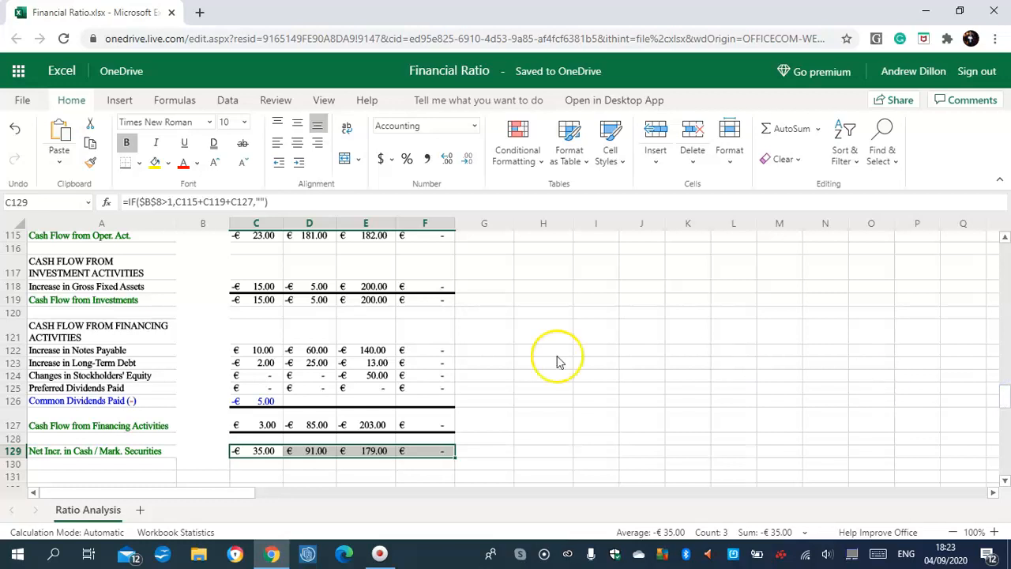
click(268, 387)
click(267, 351)
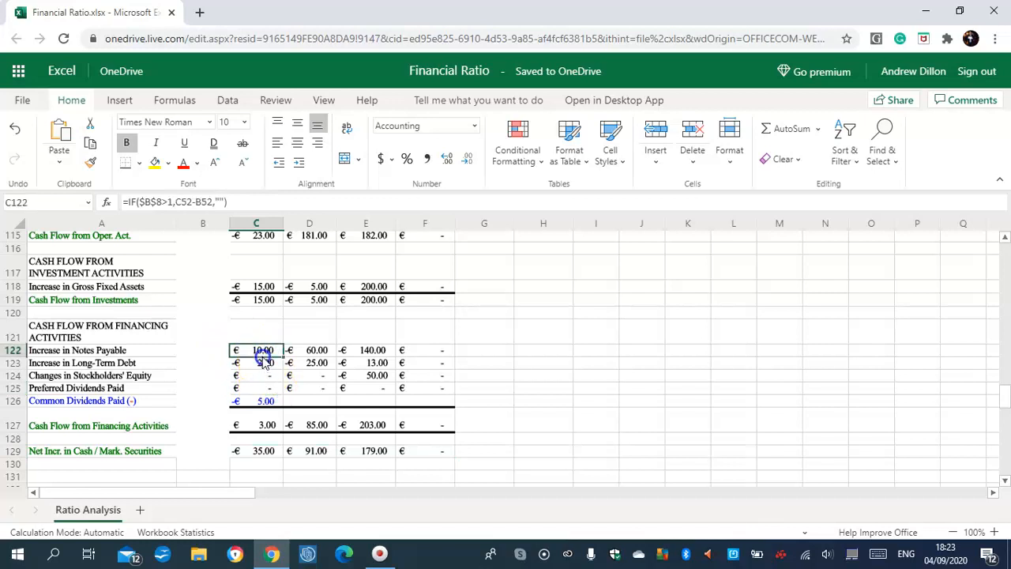
click(307, 338)
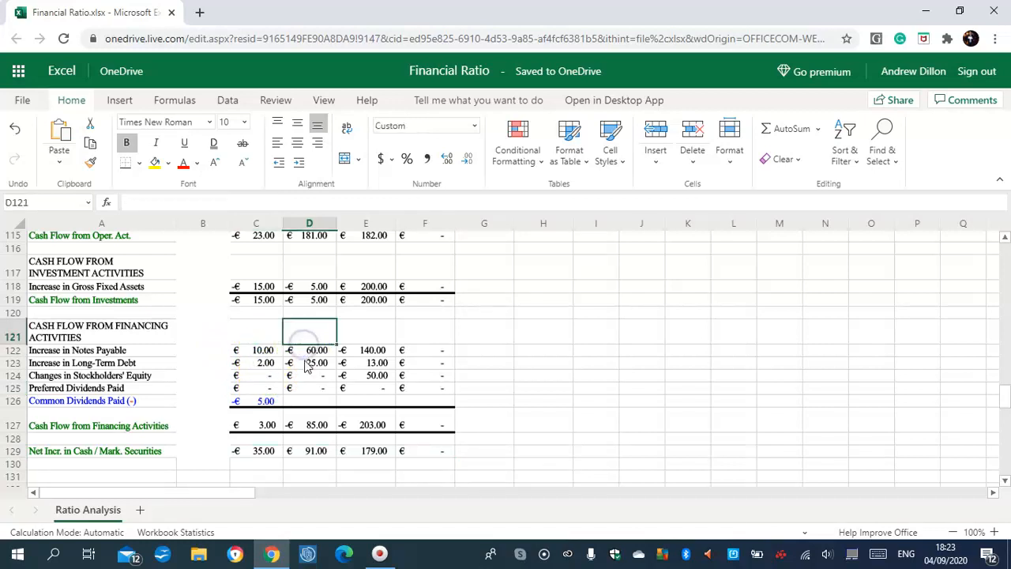
drag(1002, 387, 1002, 318)
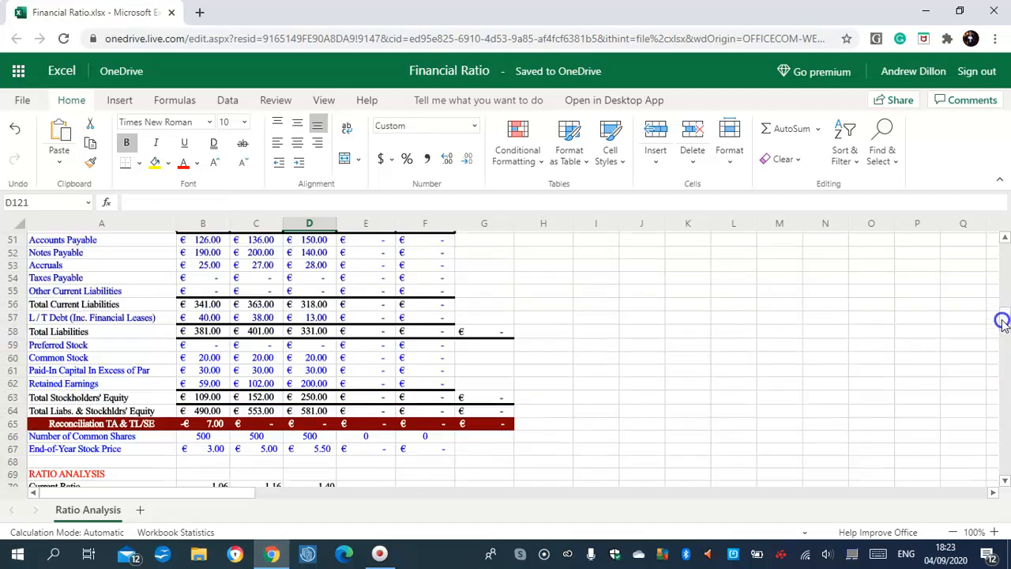
click(207, 412)
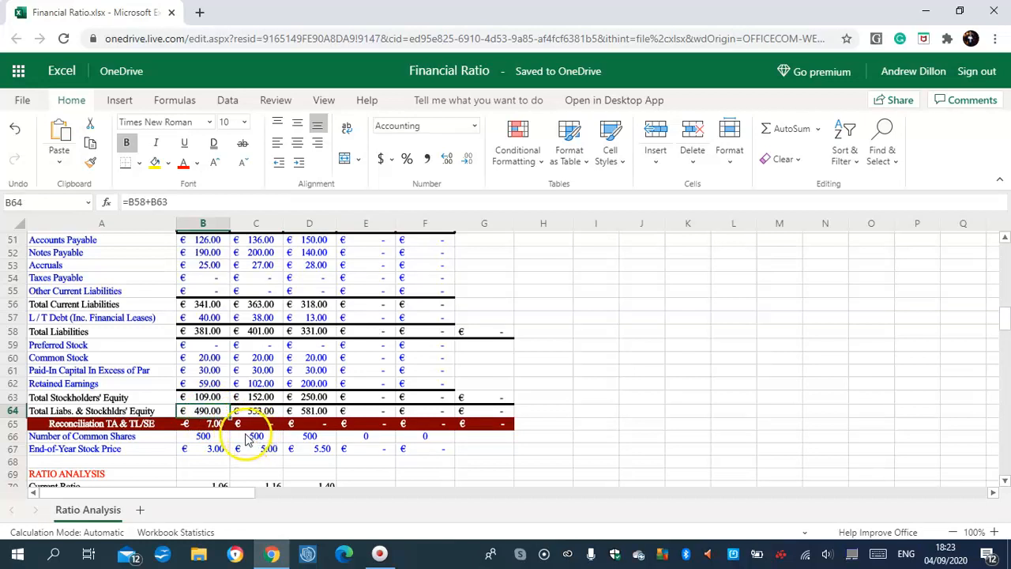
click(209, 384)
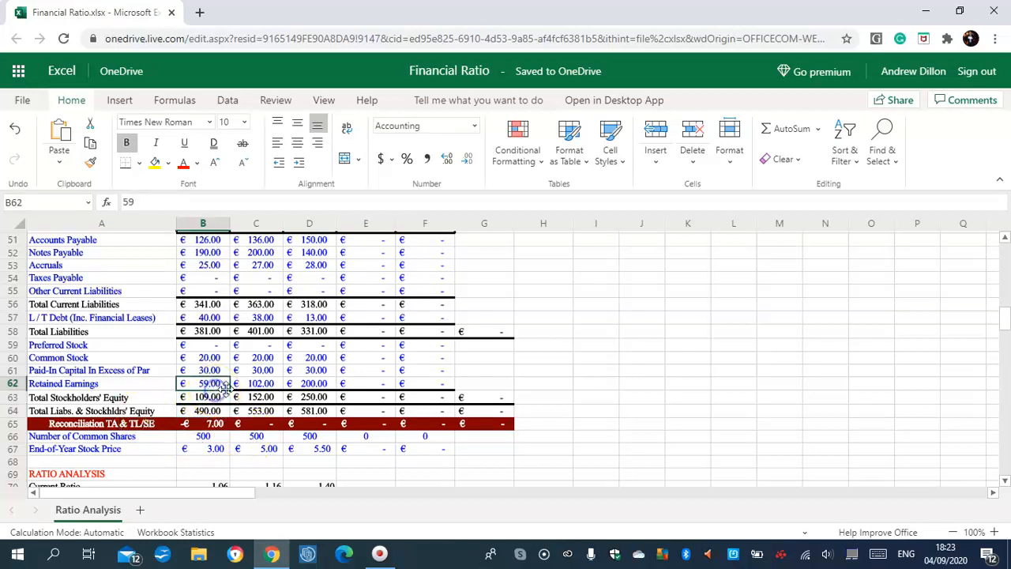
Enter 3 as the number of years of data in B8 and select the first calendar year in B6
scroll(1007, 293, up, 1)
drag(1007, 294, 1005, 246)
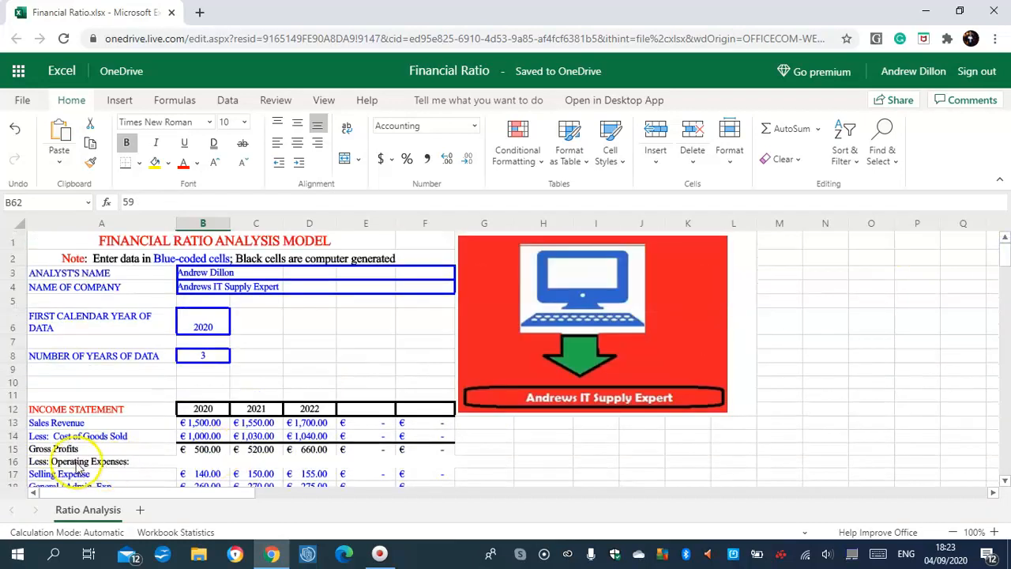
click(203, 356)
text(3)
click(210, 332)
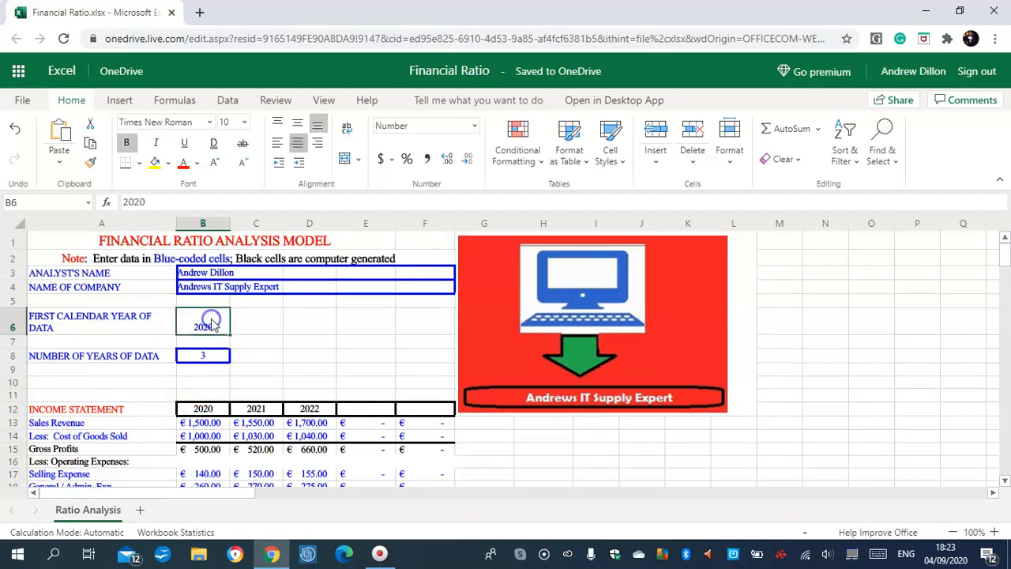